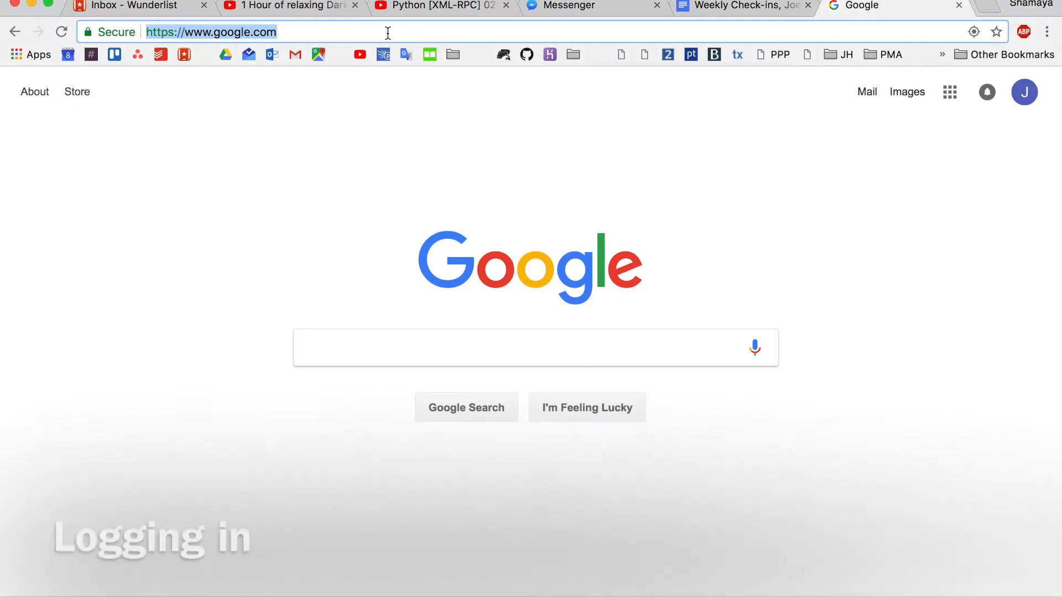
# Step: Open kobotoolbox.org and log in through the login for Researchers, Aid Workers & Everyone Else with the saved credentials
pyautogui.write('kobotoolbox.org')
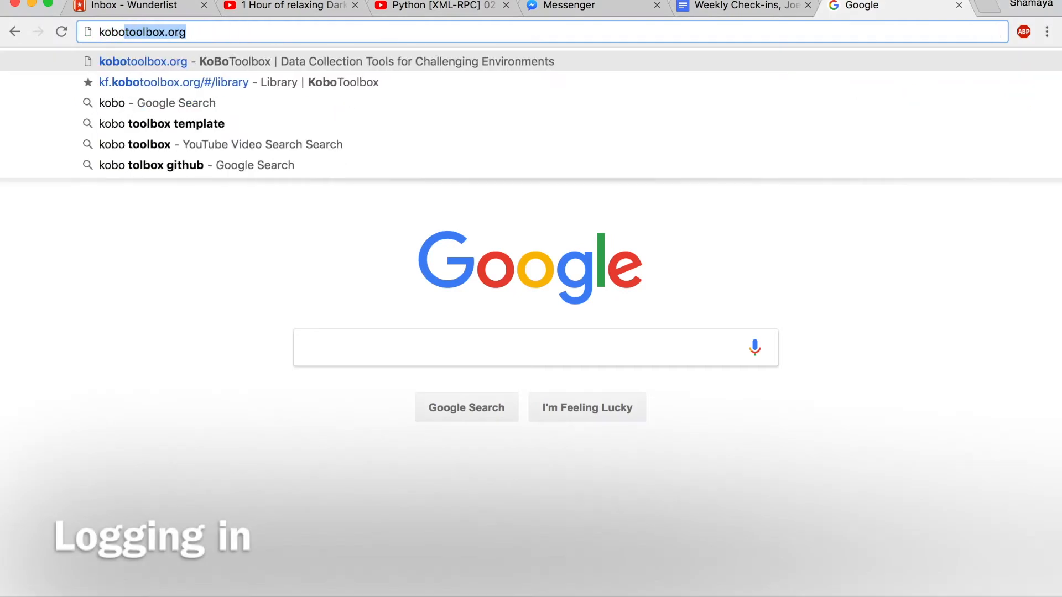
pyautogui.press('Return')
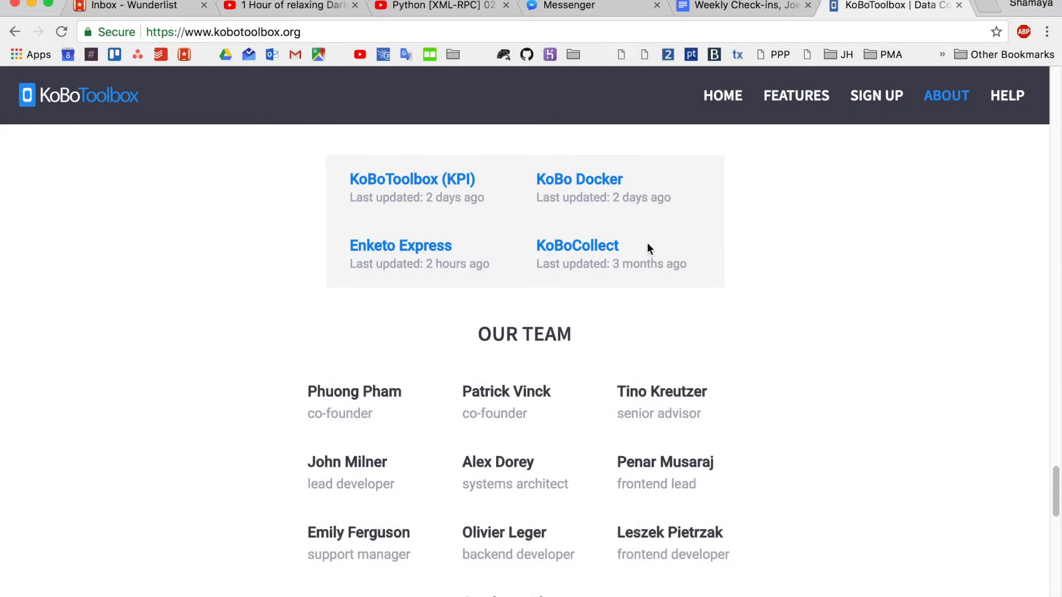
pyautogui.scroll(3, 719, 194)
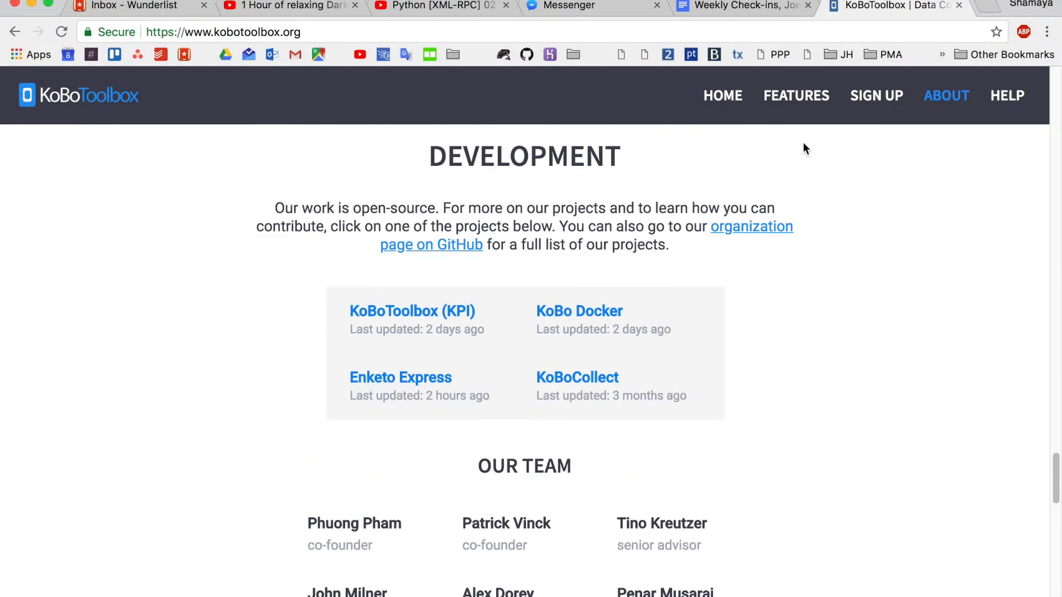
pyautogui.click(866, 106)
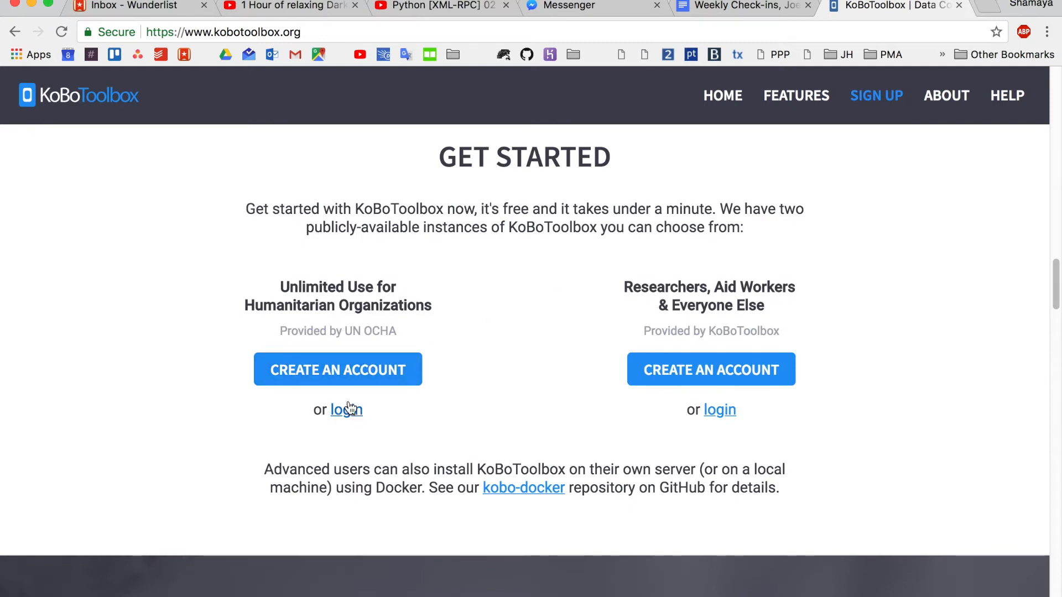
pyautogui.click(729, 410)
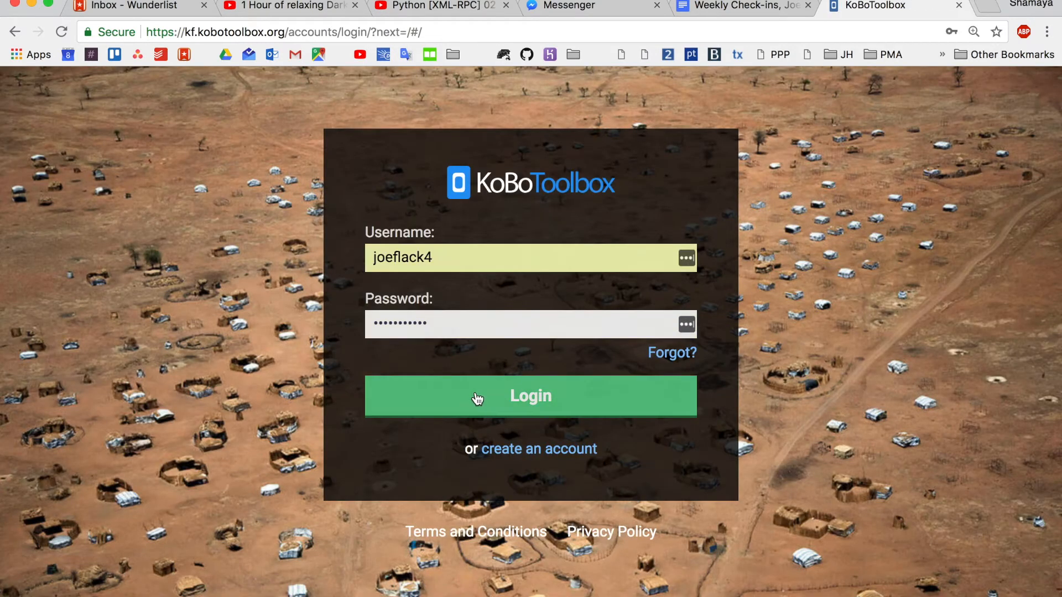
pyautogui.click(474, 400)
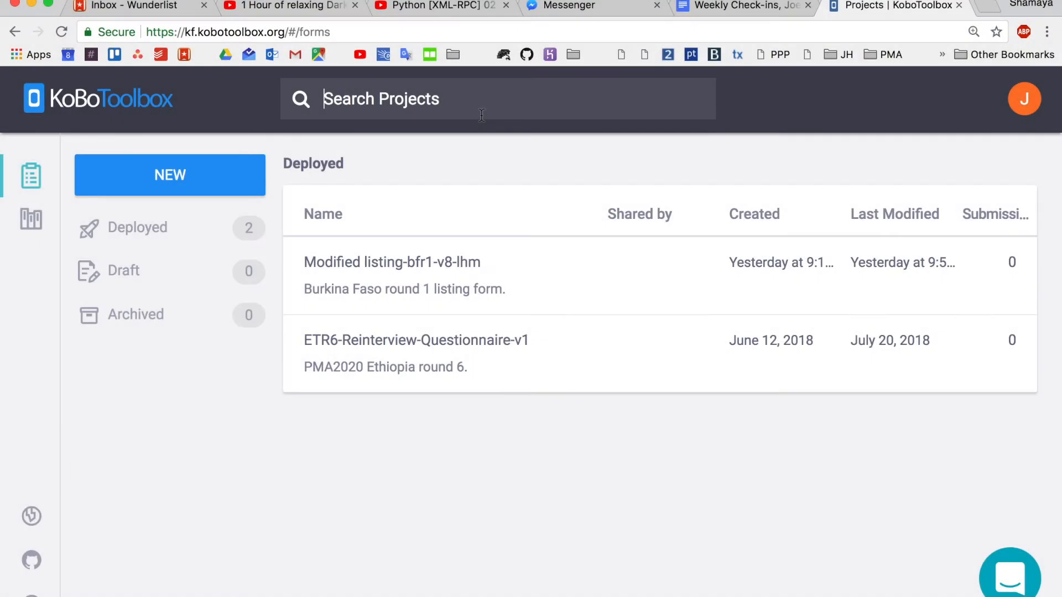
# Step: Search the projects for "etr6" and view the language options in the account menu
pyautogui.write('etr6')
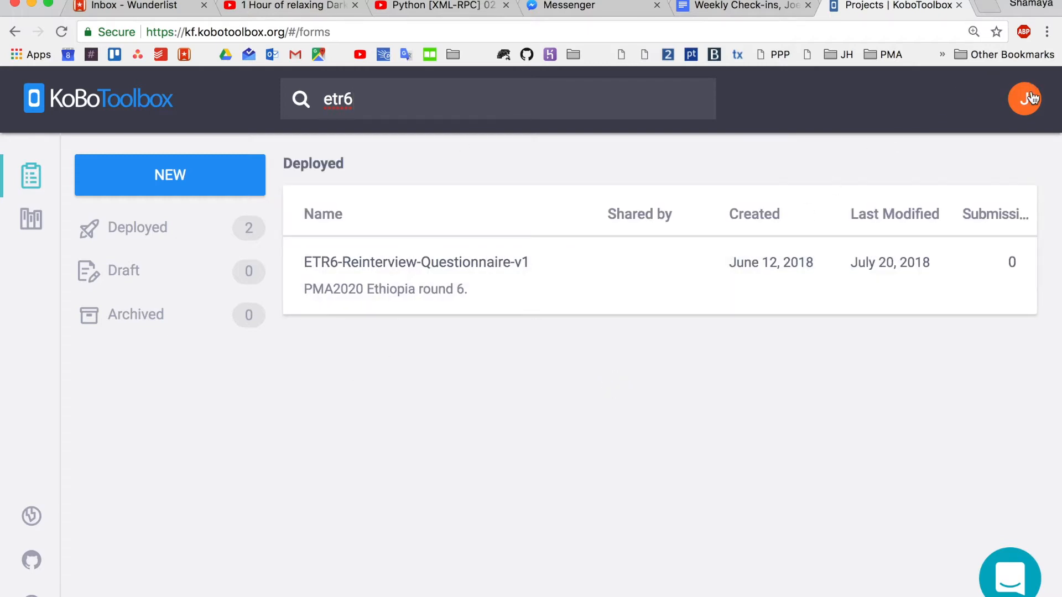
pyautogui.click(1026, 98)
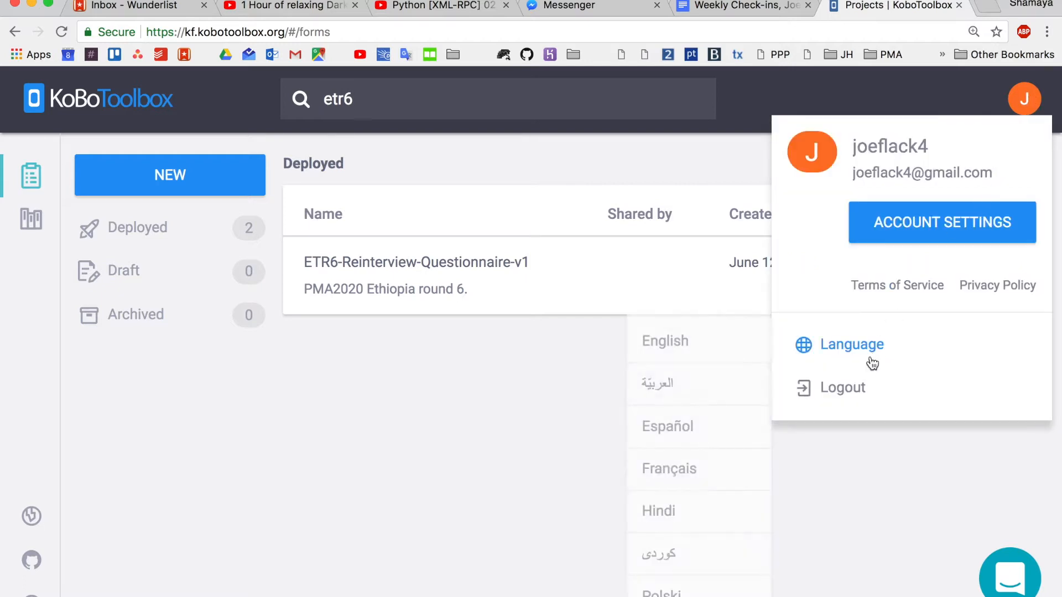
pyautogui.moveTo(856, 360)
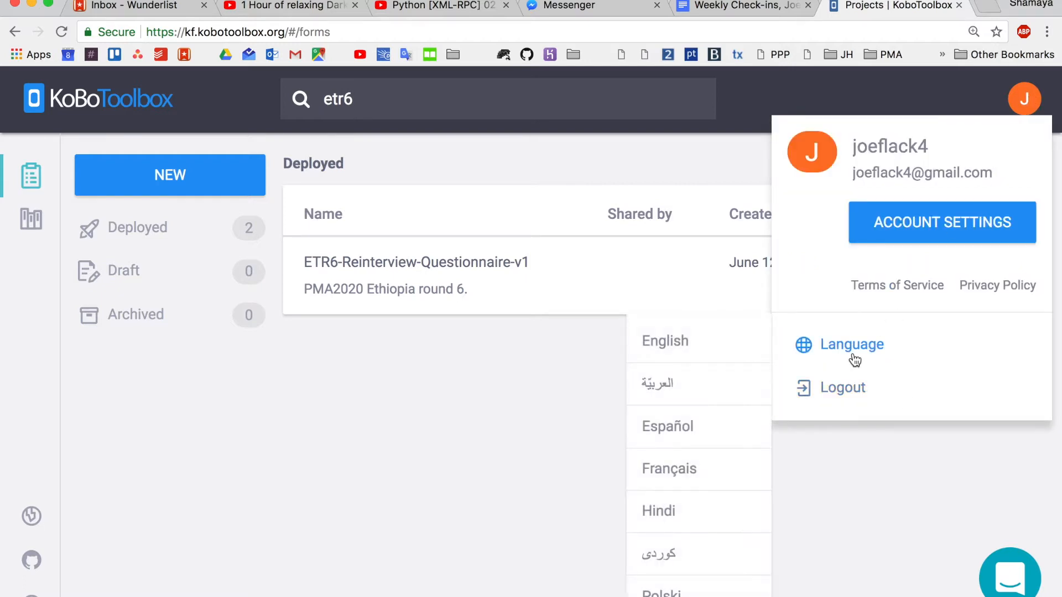
# Step: View the support chat's options for starting a conversation or finding an answer, and close the chat
pyautogui.click(1013, 587)
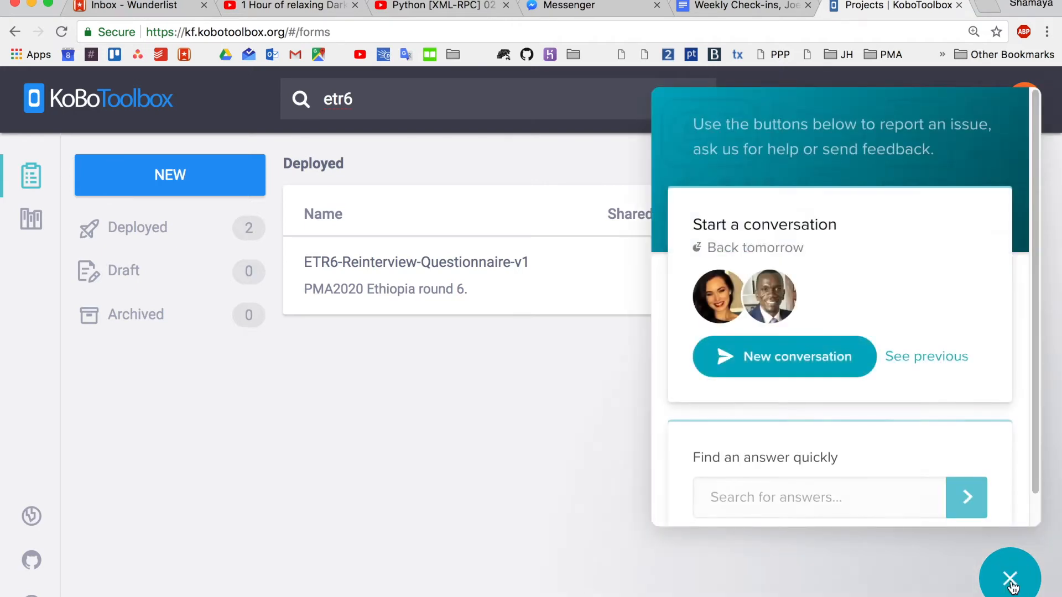
pyautogui.click(1010, 586)
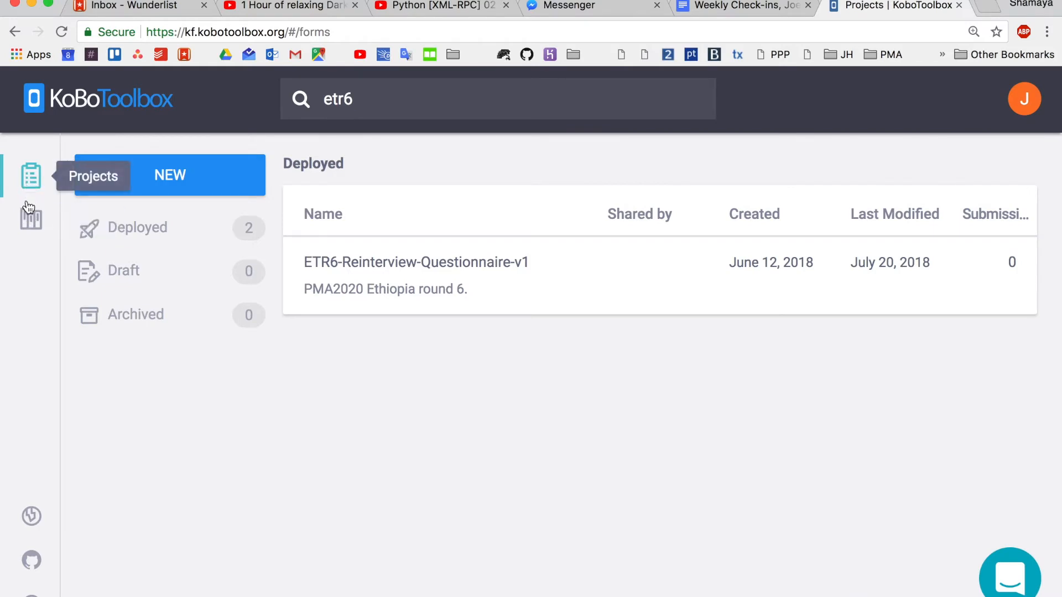
# Step: Open the question library and look through the PMA2020 Form Components and PMA2020 Form Archive 1/2 collections
pyautogui.click(26, 222)
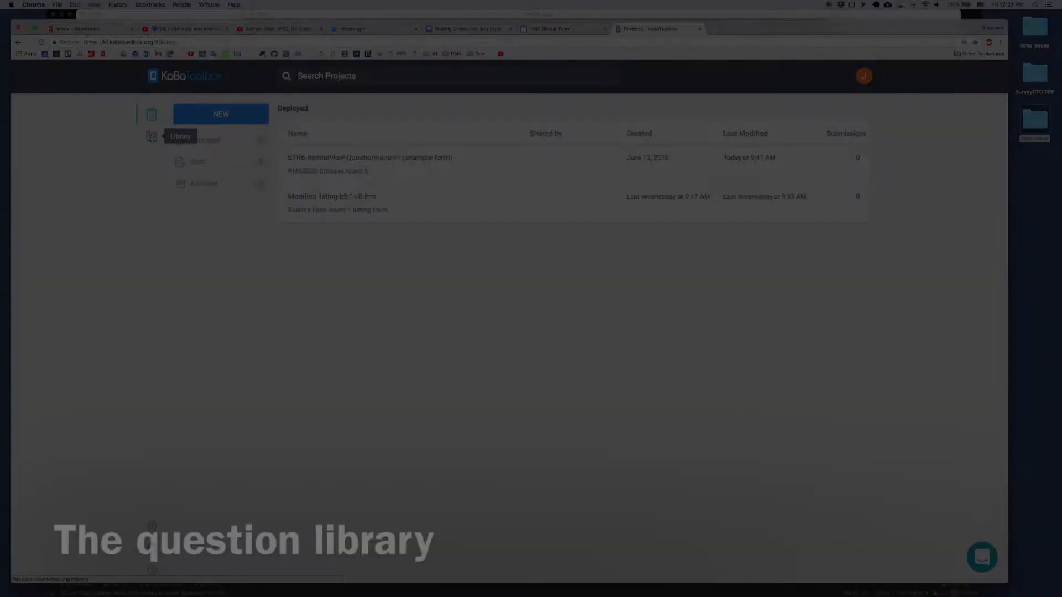
pyautogui.click(152, 136)
pyautogui.click(214, 171)
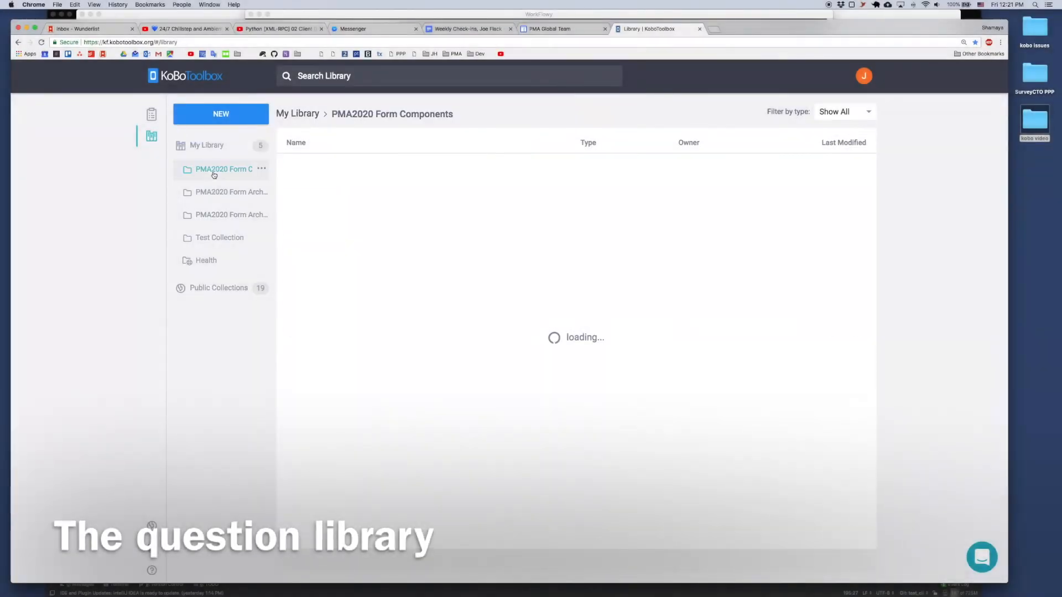
pyautogui.click(213, 192)
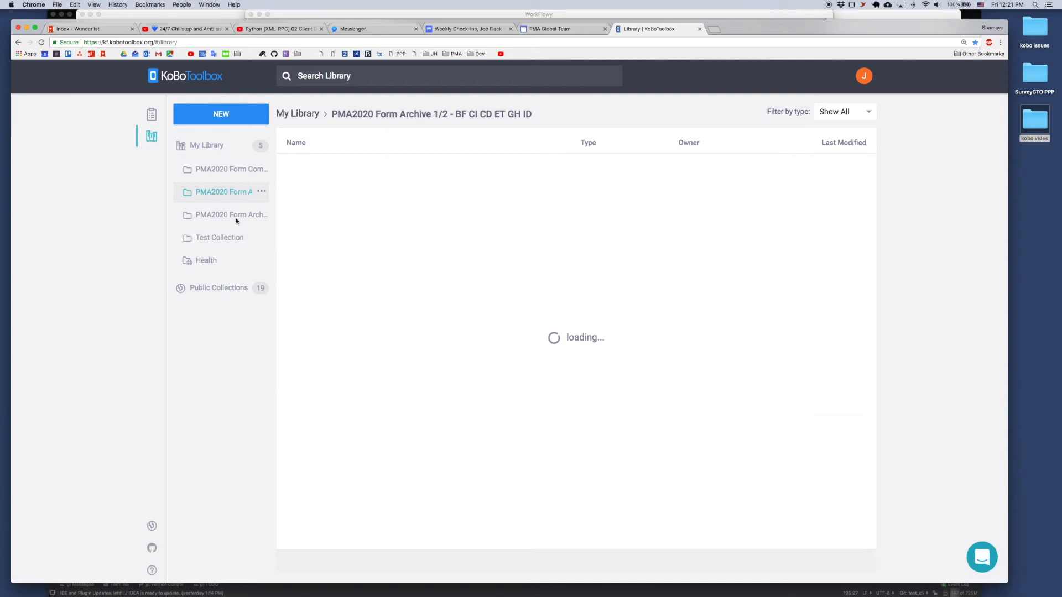
pyautogui.scroll(-20, 404, 318)
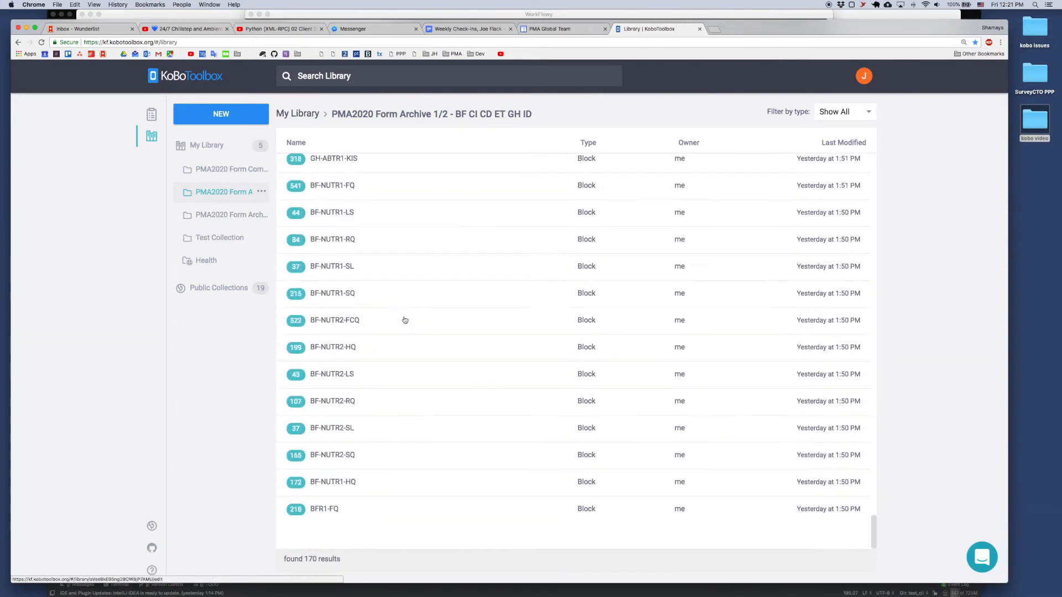
# Step: Look through the question blocks in the PMA2020 Form Archive 2/2 - KE NG UG RJ NE collection
pyautogui.click(226, 217)
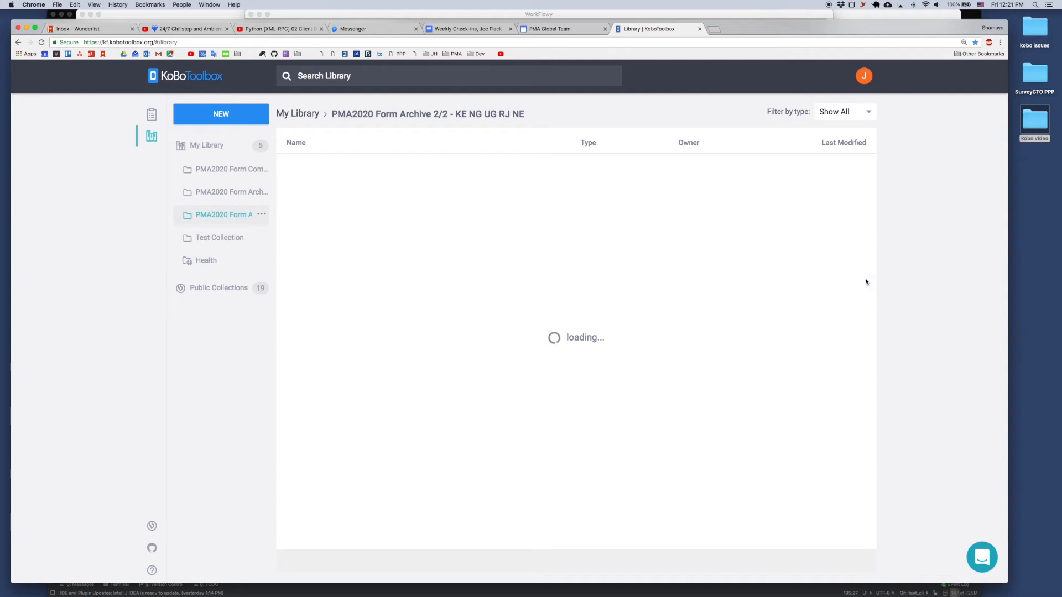
pyautogui.scroll(-20, 779, 364)
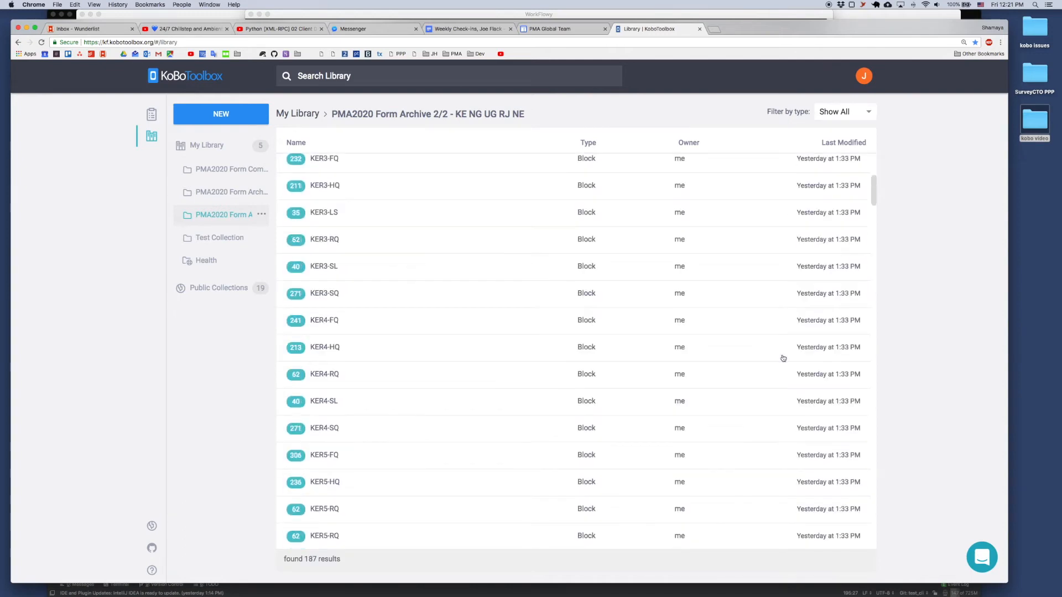
pyautogui.scroll(-20, 782, 358)
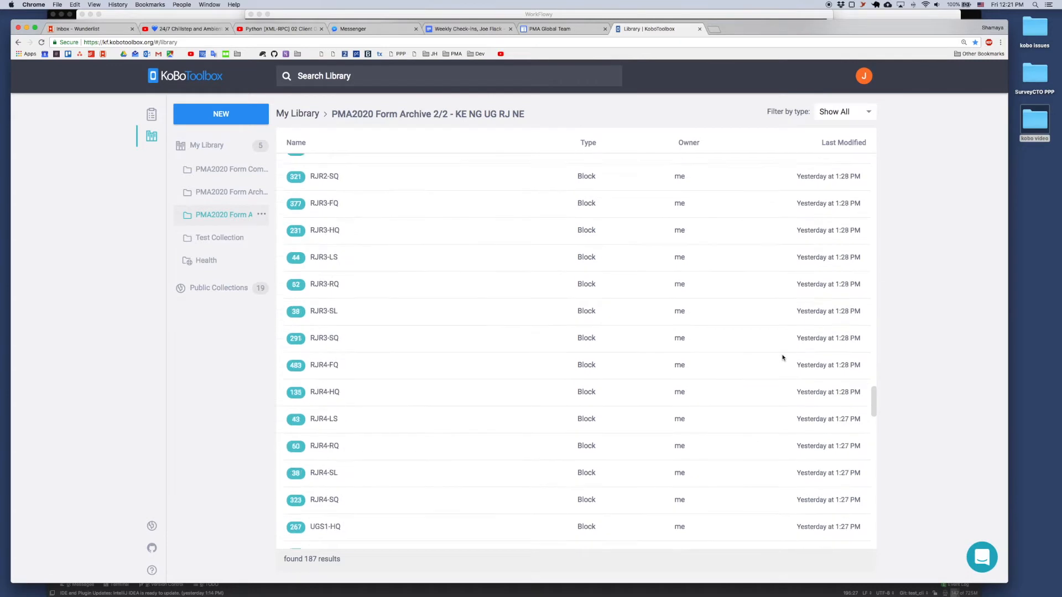
pyautogui.press('super+Tab')
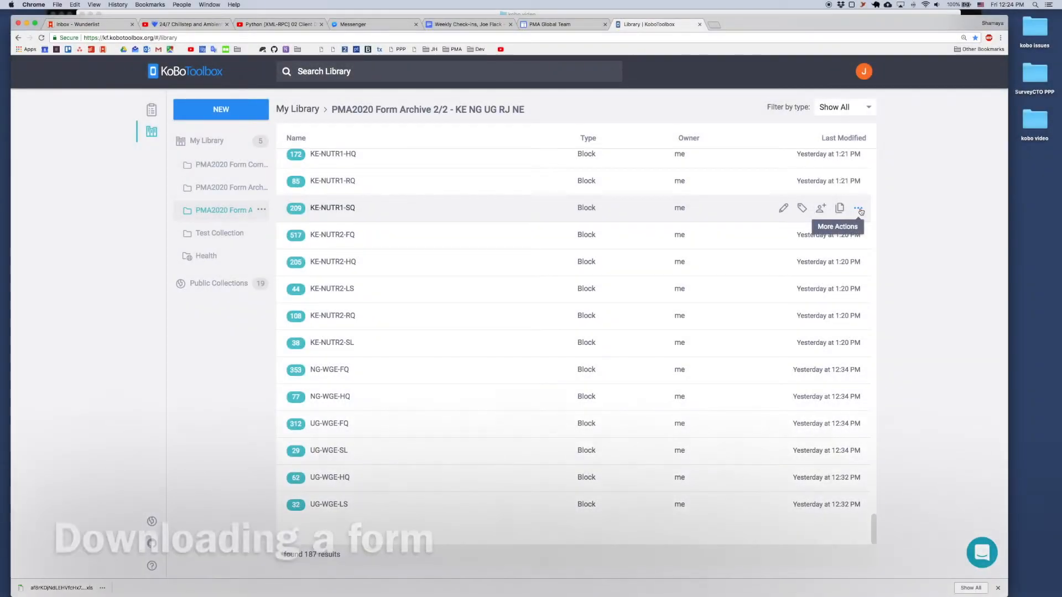
# Step: Download the KE-NUTR1-SQ block as an XLS file and open the downloaded file from the desktop in Excel
pyautogui.click(858, 209)
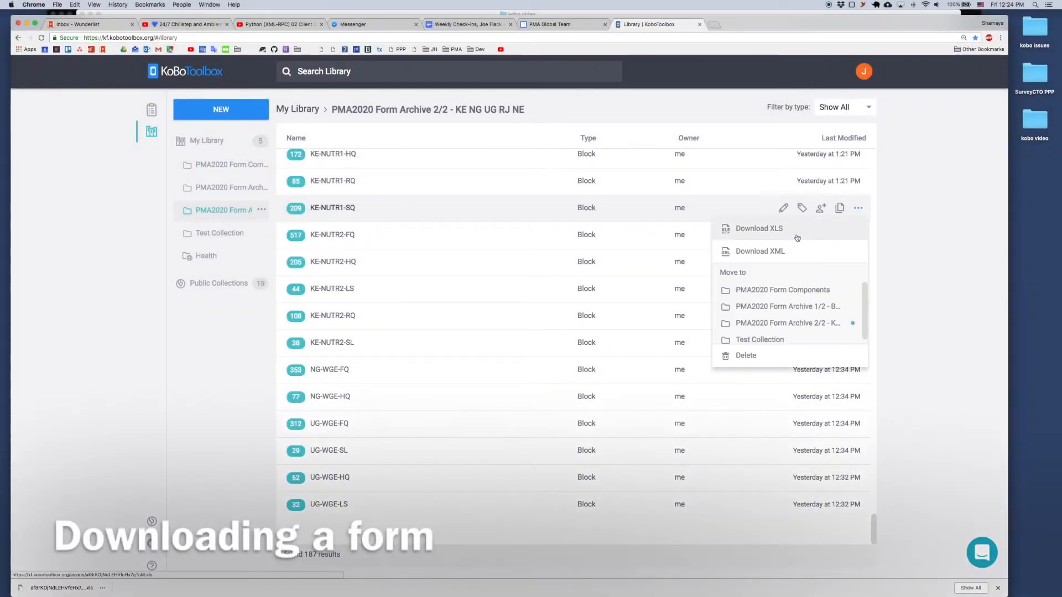
pyautogui.click(797, 238)
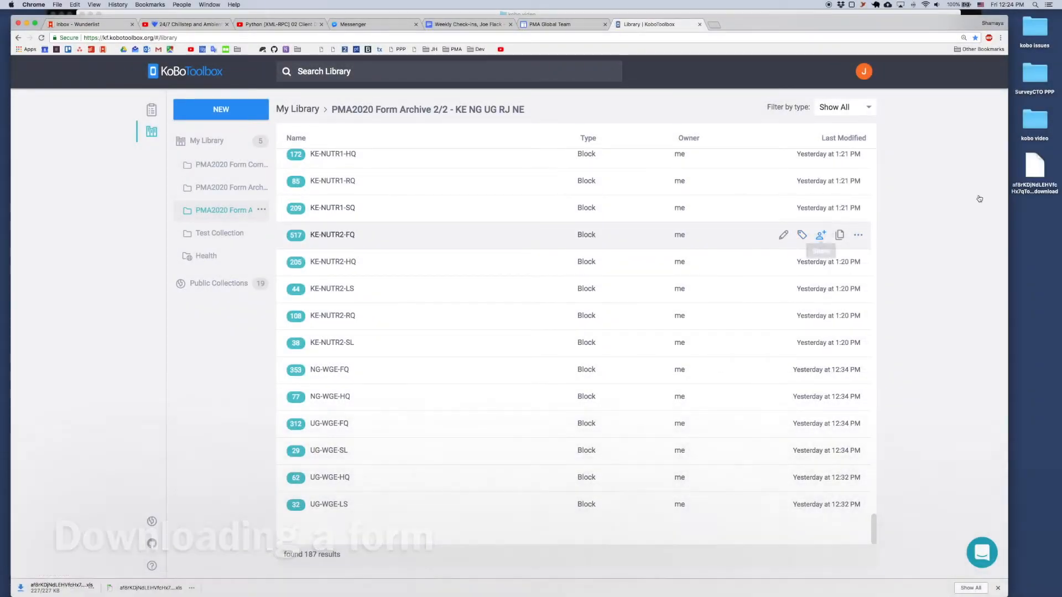
pyautogui.doubleClick(1040, 181)
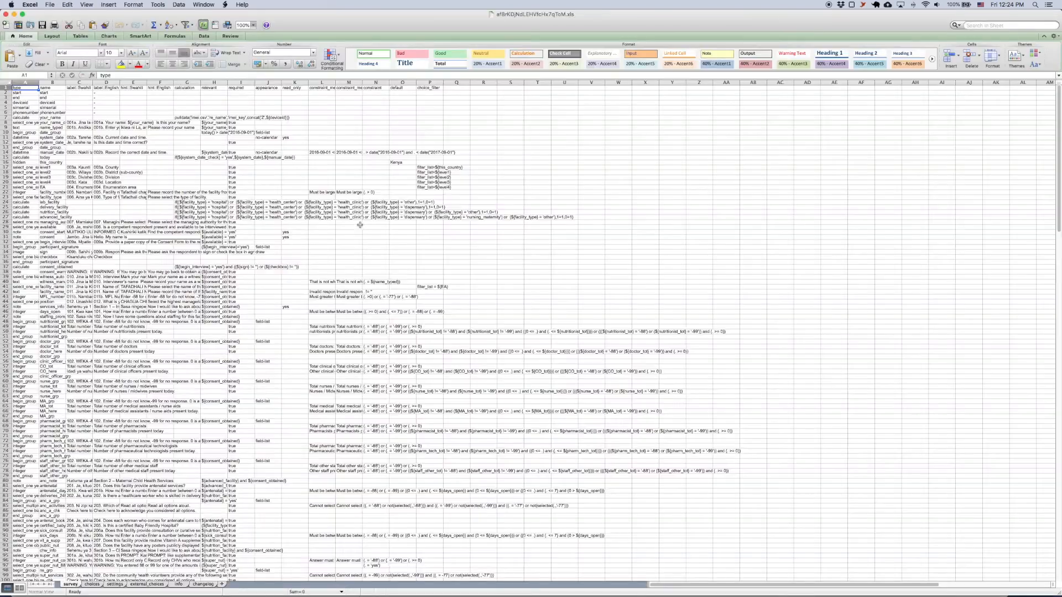
# Step: Examine the questions and logic on the downloaded form's survey sheet through to the end of its rows
pyautogui.scroll(5, 246, 209)
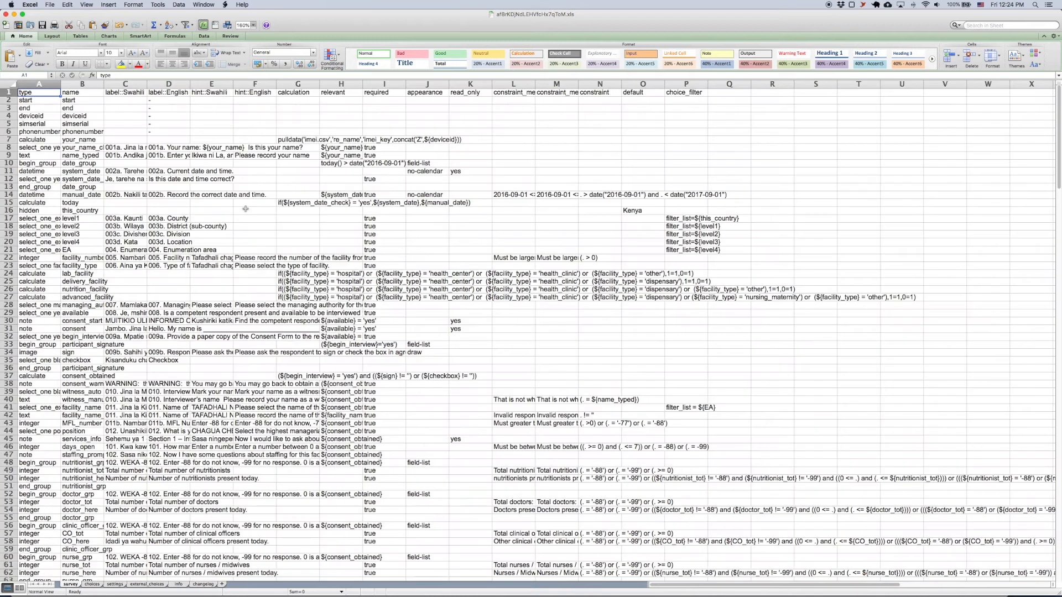
pyautogui.click(243, 203)
pyautogui.press('pagedown')
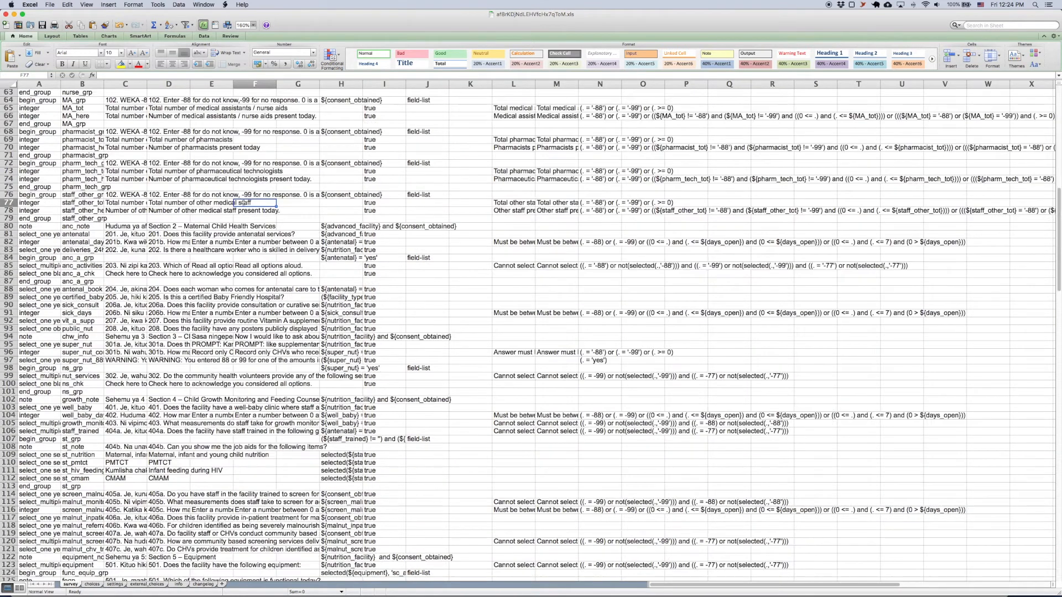
pyautogui.press('pagedown')
pyautogui.press('pagedown')
pyautogui.press('pagedown')
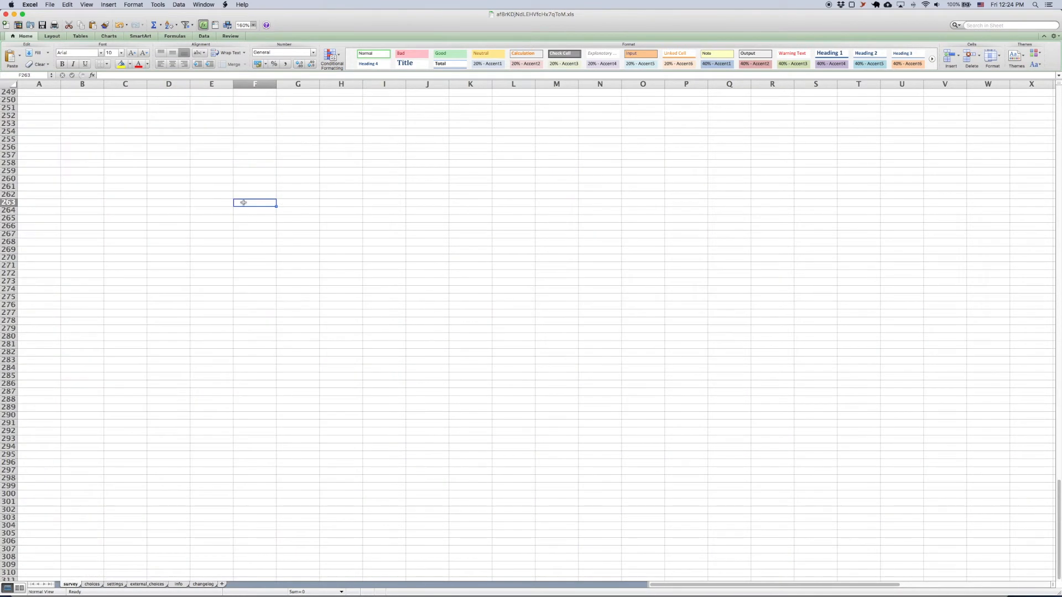
# Step: Look through the workbook's choices, settings, external_choices and info sheets in turn
pyautogui.hotkey('ctrl', 'pagedown')
pyautogui.scroll(6, 243, 205)
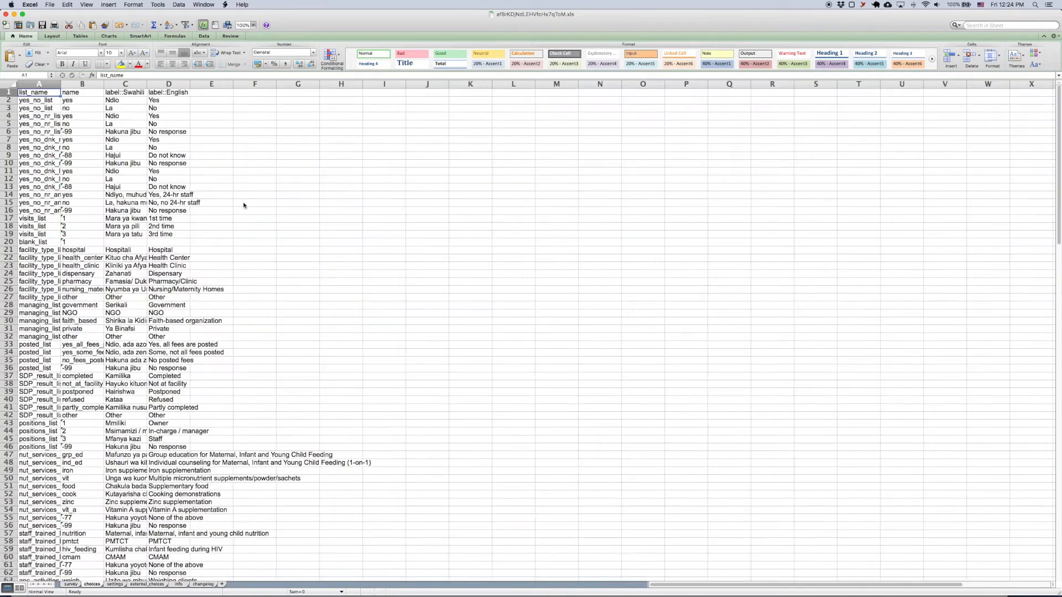
pyautogui.hotkey('ctrl', 'pagedown')
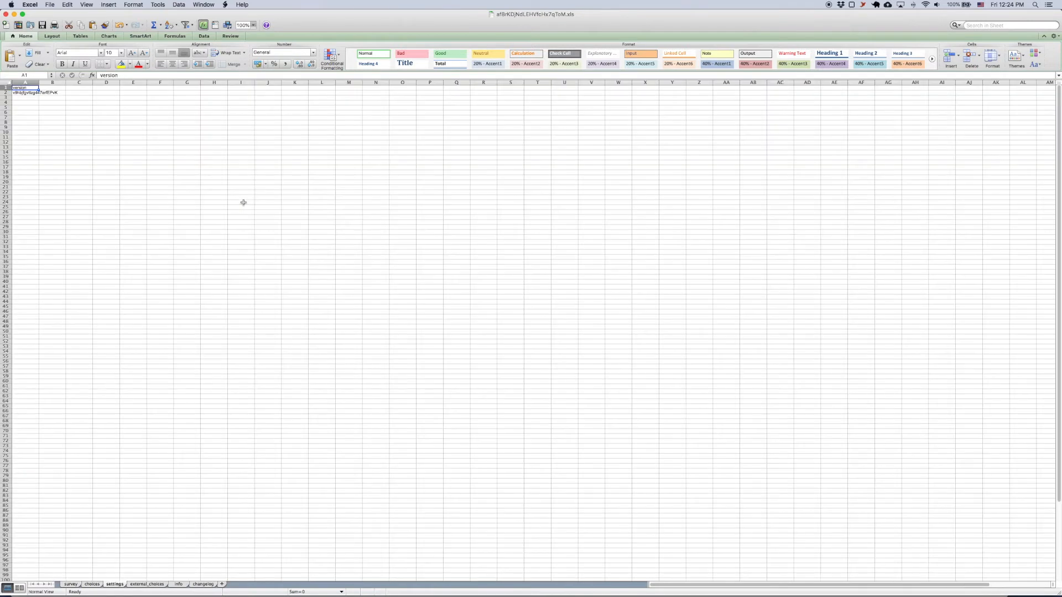
pyautogui.hotkey('ctrl', 'pagedown')
pyautogui.scroll(5, 244, 203)
pyautogui.hotkey('ctrl', 'pagedown')
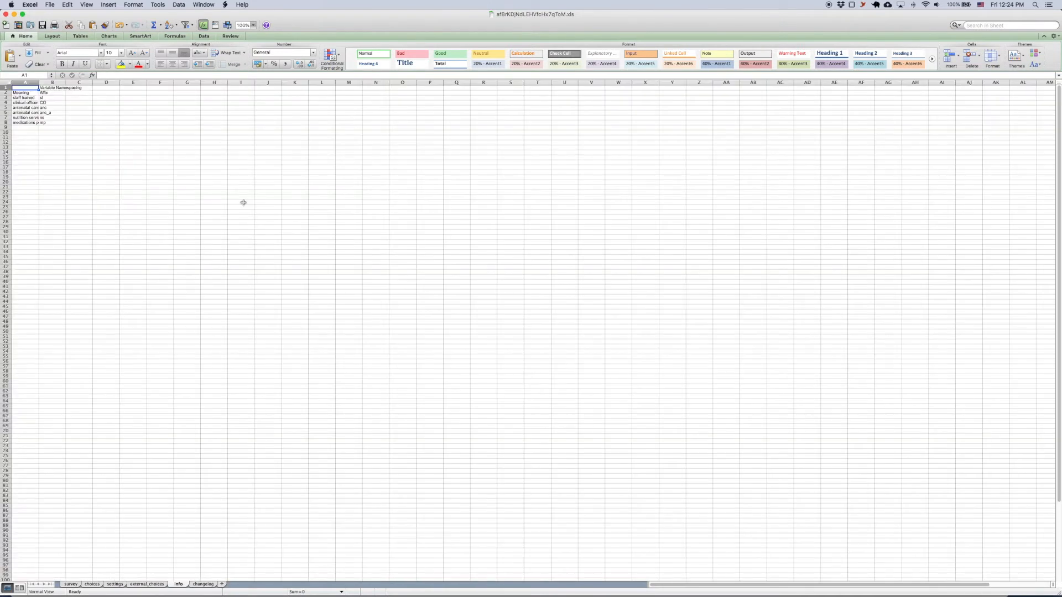
pyautogui.scroll(3, 243, 202)
# Step: Examine the form's changelog sheet down to its last entry
pyautogui.hotkey('ctrl', 'pagedown')
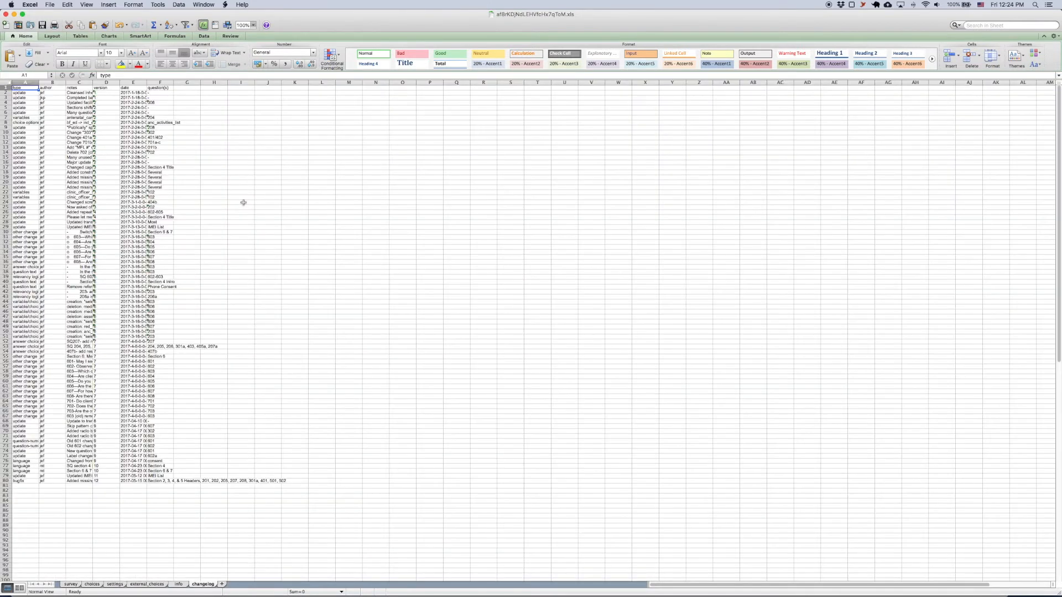
pyautogui.scroll(4, 243, 205)
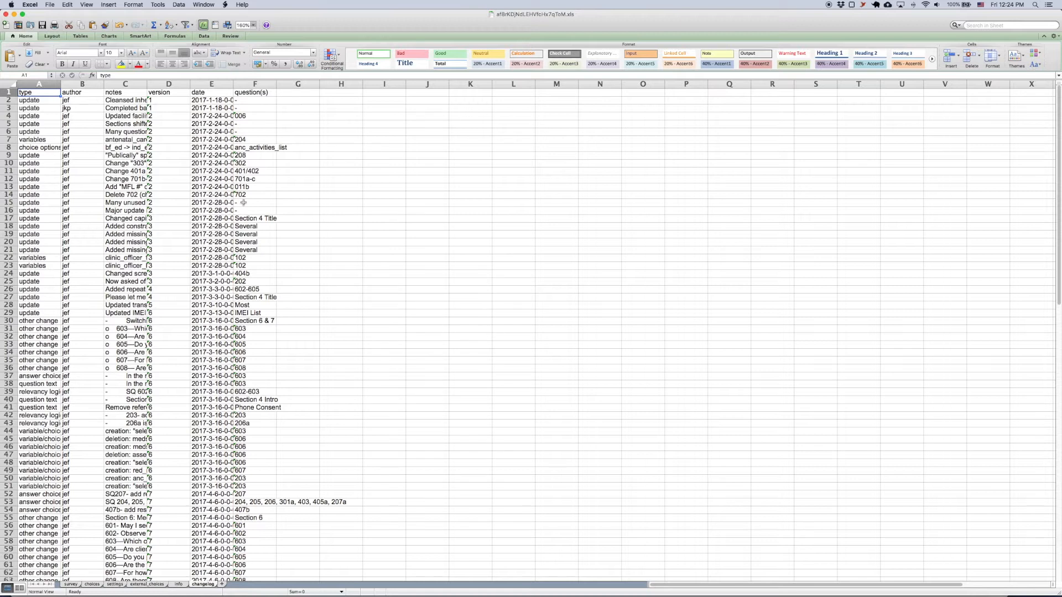
pyautogui.hotkey('ctrl', 'Down')
pyautogui.scroll(-5, 243, 202)
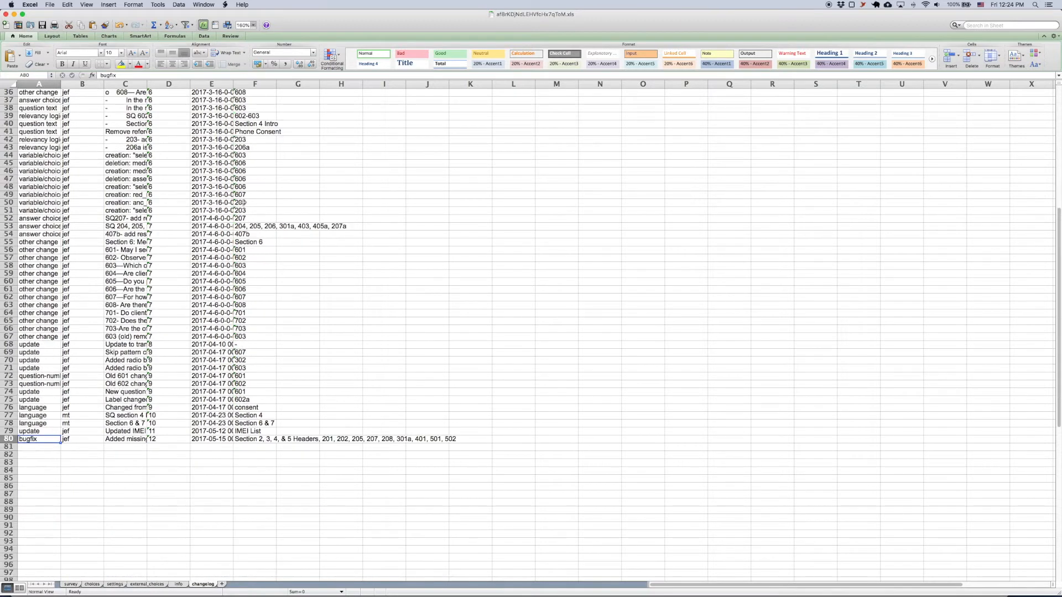
# Step: Switch back to Chrome and open the KoBoToolbox projects list
pyautogui.press('super+Tab')
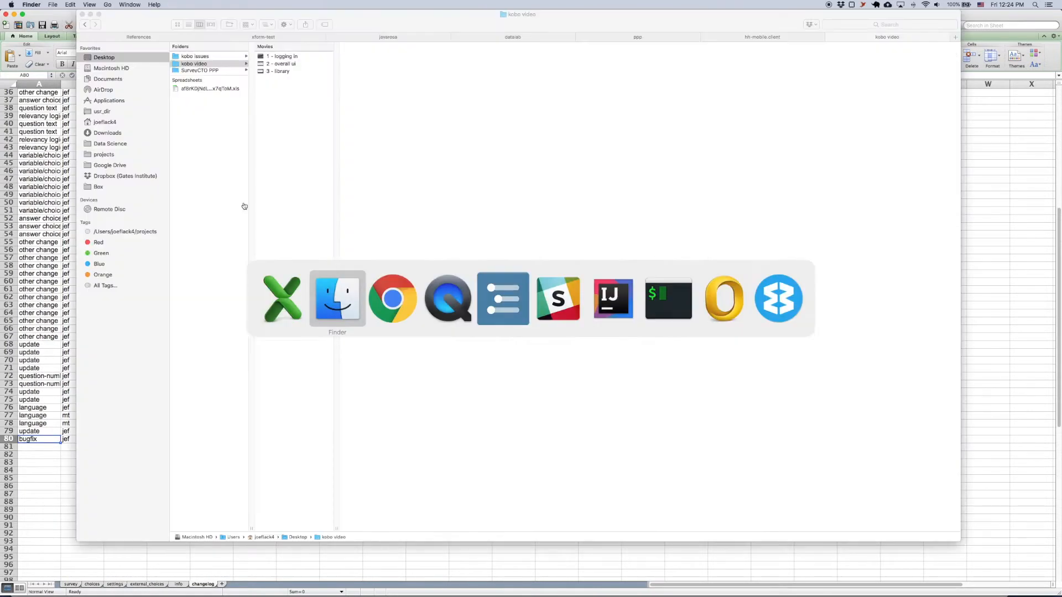
pyautogui.press('super+Tab')
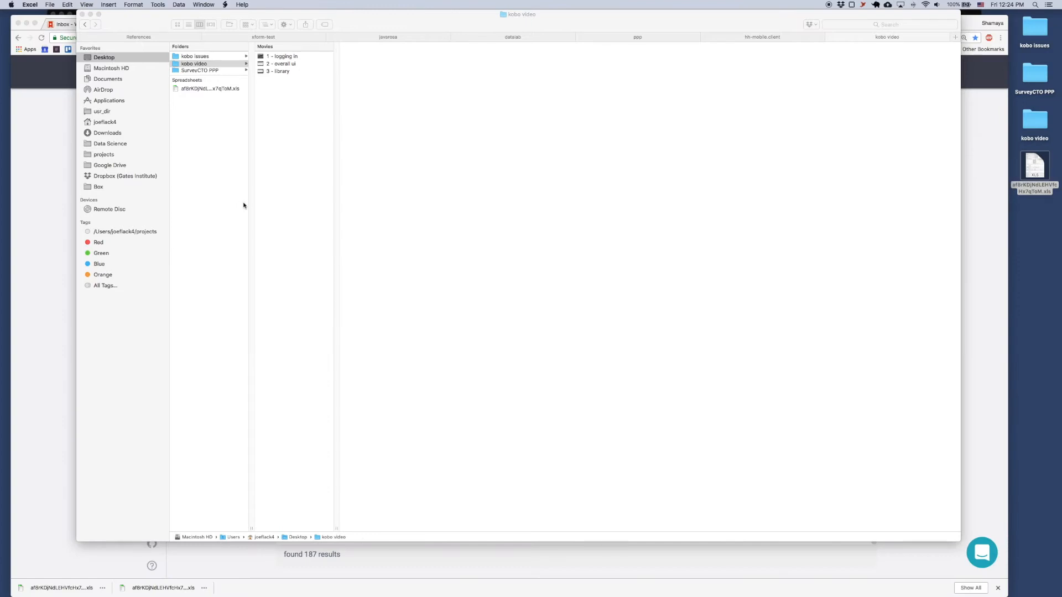
pyautogui.press('super+Tab')
pyautogui.press('super+Tab')
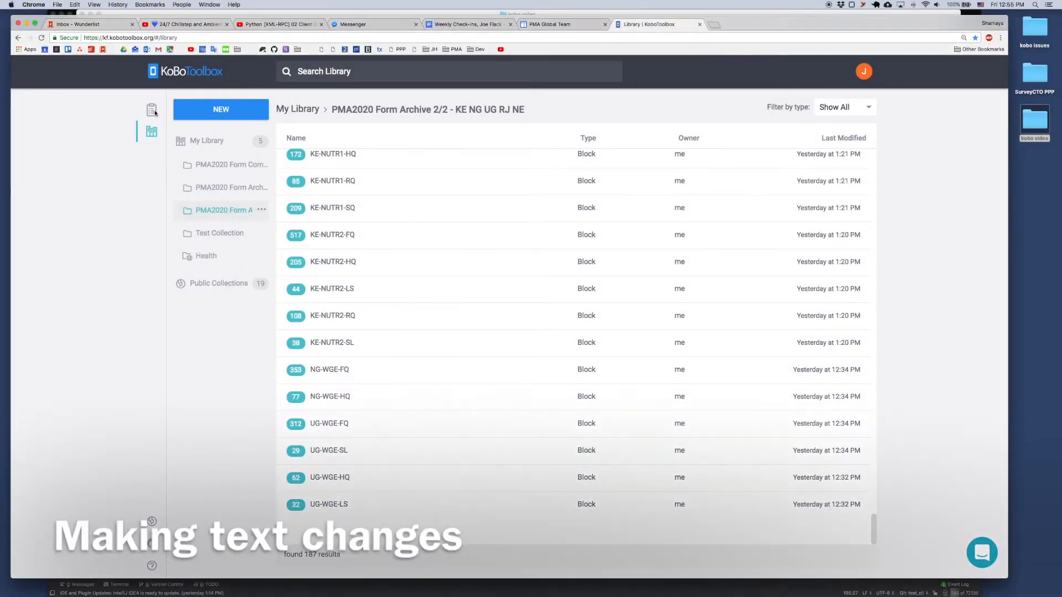
pyautogui.click(151, 111)
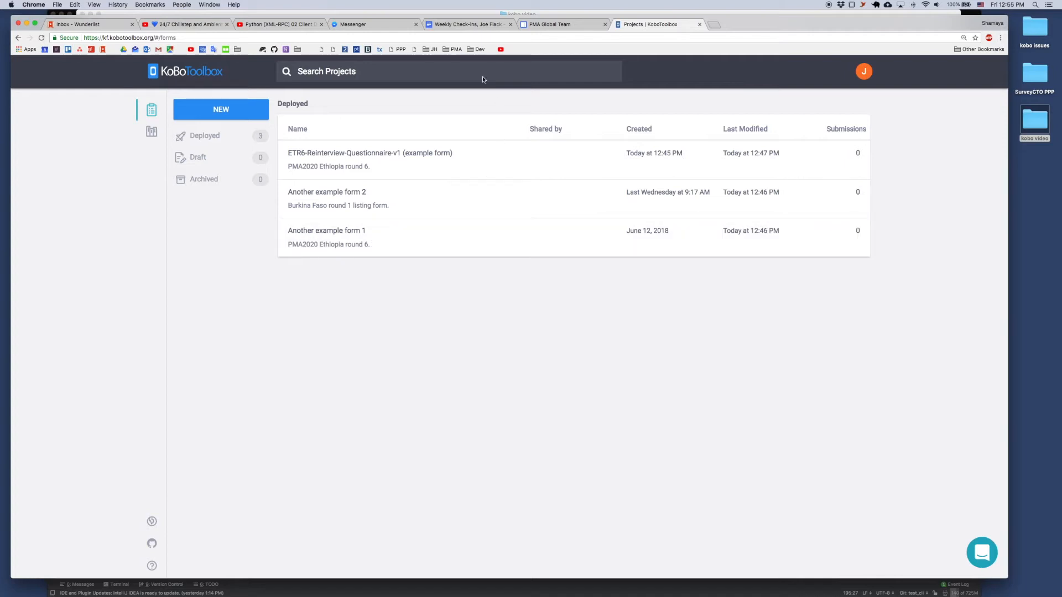
# Step: Open the ETR6-Reinterview-Questionnaire-v1 (example form) project for editing and expand the settings of its first two questions
pyautogui.click(420, 154)
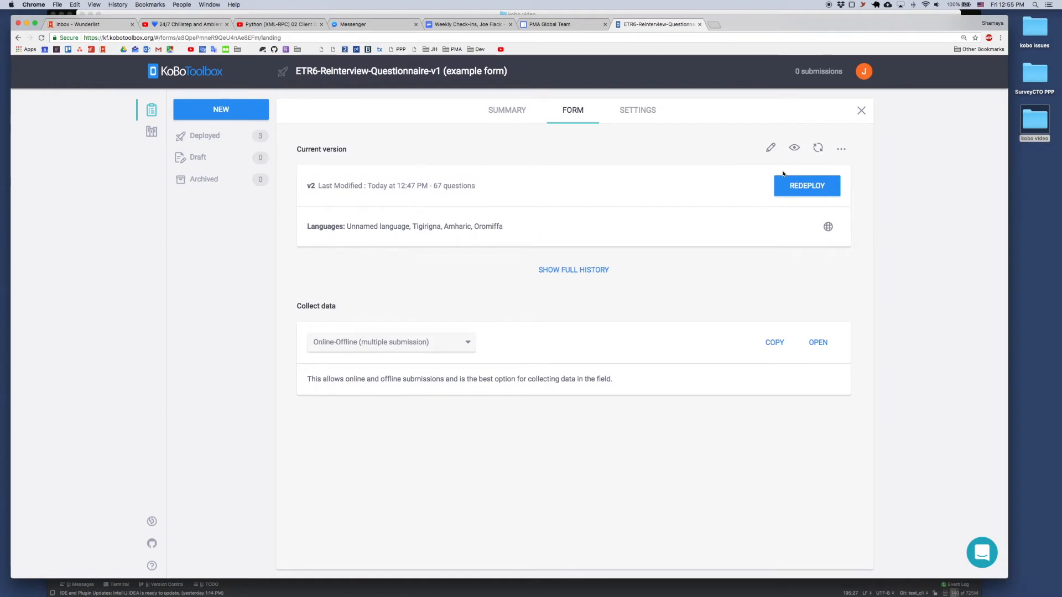
pyautogui.click(775, 148)
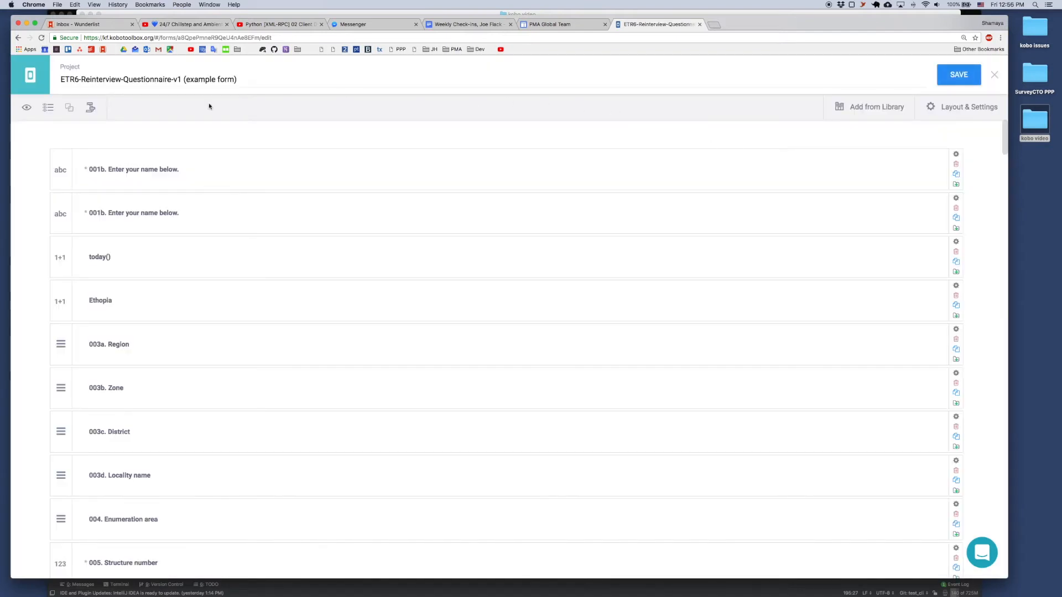
pyautogui.click(957, 154)
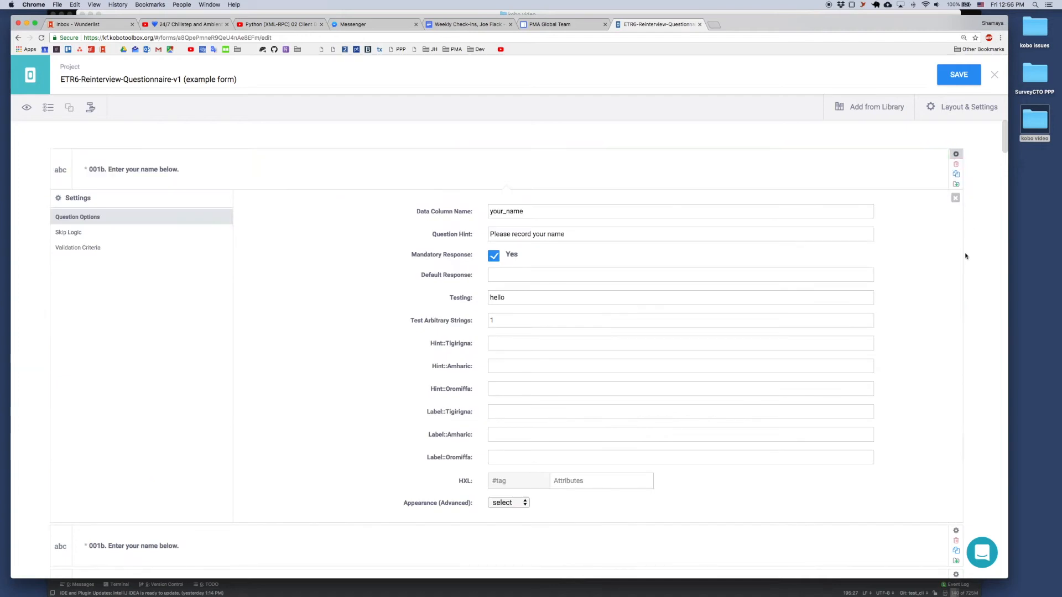
pyautogui.scroll(-3, 941, 282)
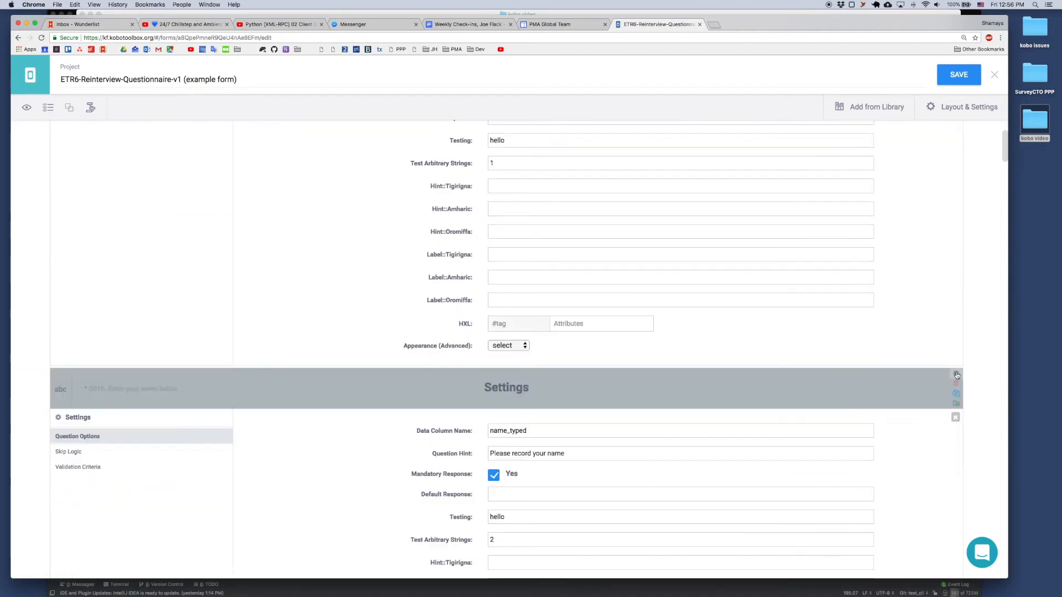
pyautogui.click(957, 376)
# Step: Replace "name" with "ID" in the first 001b question's label and in its question hint
pyautogui.scroll(5, 148, 221)
pyautogui.click(149, 168)
pyautogui.doubleClick(148, 168)
pyautogui.write('ID')
pyautogui.doubleClick(555, 234)
pyautogui.click(553, 233)
# Step: Replace "name" with "ID" in the second 001b question's hint and label, and collapse both questions' settings
pyautogui.scroll(-5, 559, 244)
pyautogui.doubleClick(556, 305)
pyautogui.write('ID')
pyautogui.click(162, 250)
pyautogui.doubleClick(148, 241)
pyautogui.write('ID')
pyautogui.scroll(5, 511, 297)
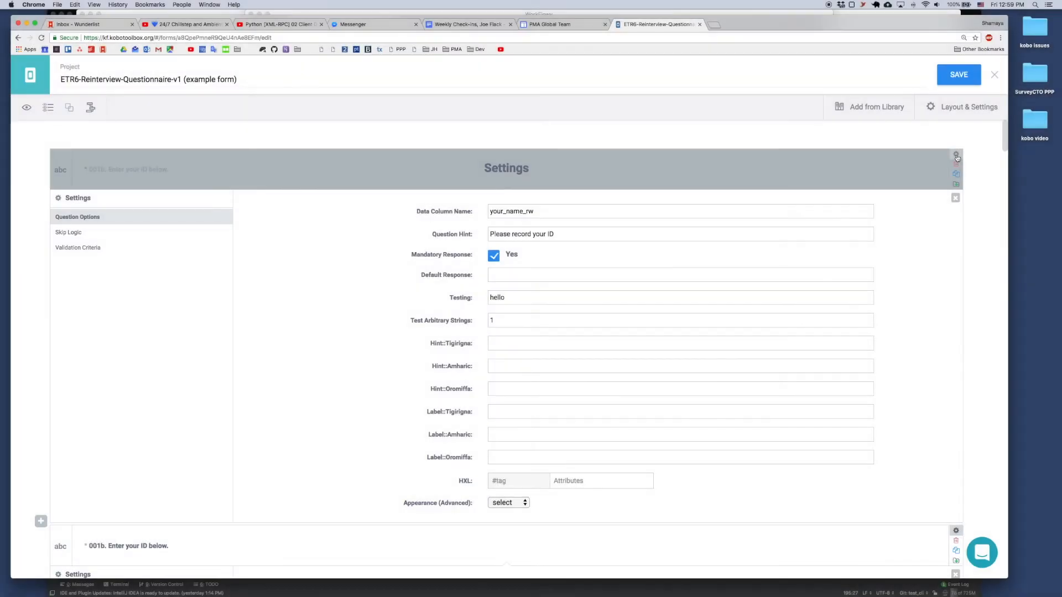
pyautogui.click(957, 157)
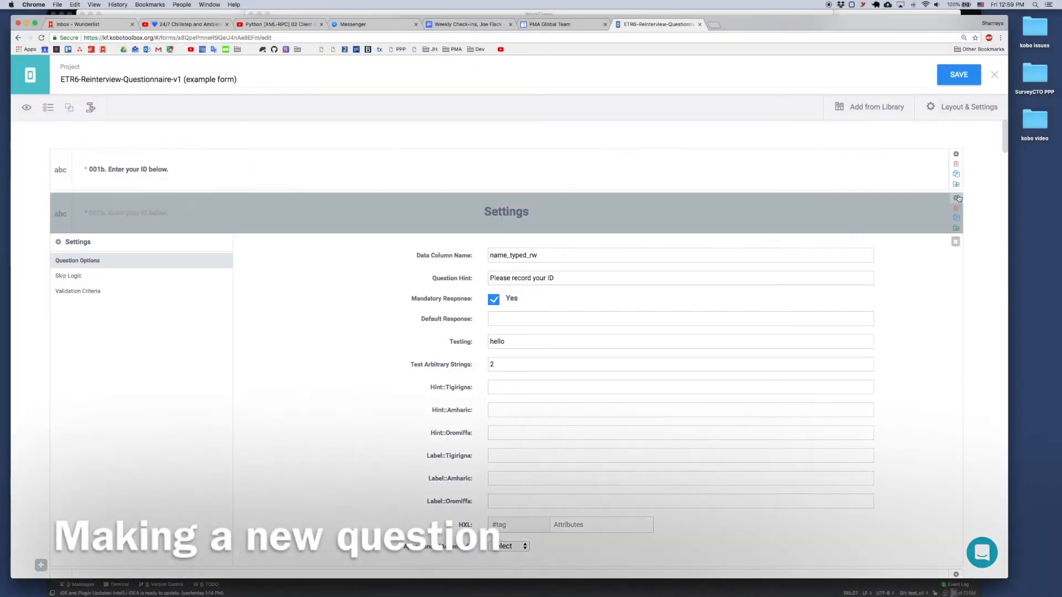
pyautogui.click(957, 199)
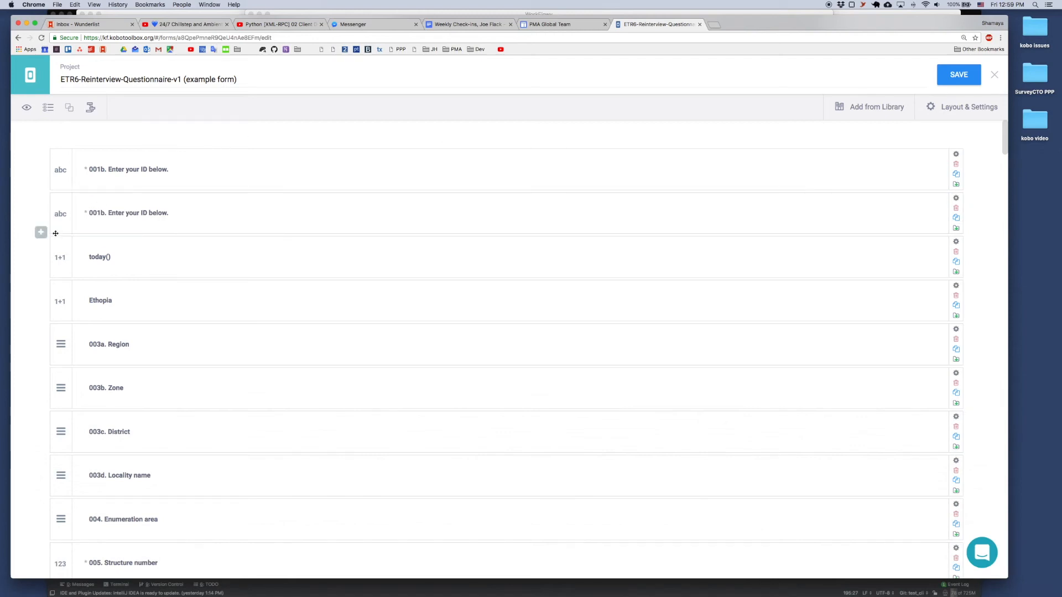
# Step: Add a Select One question "002. What is your favorite color?" directly below the second 001b question
pyautogui.click(40, 233)
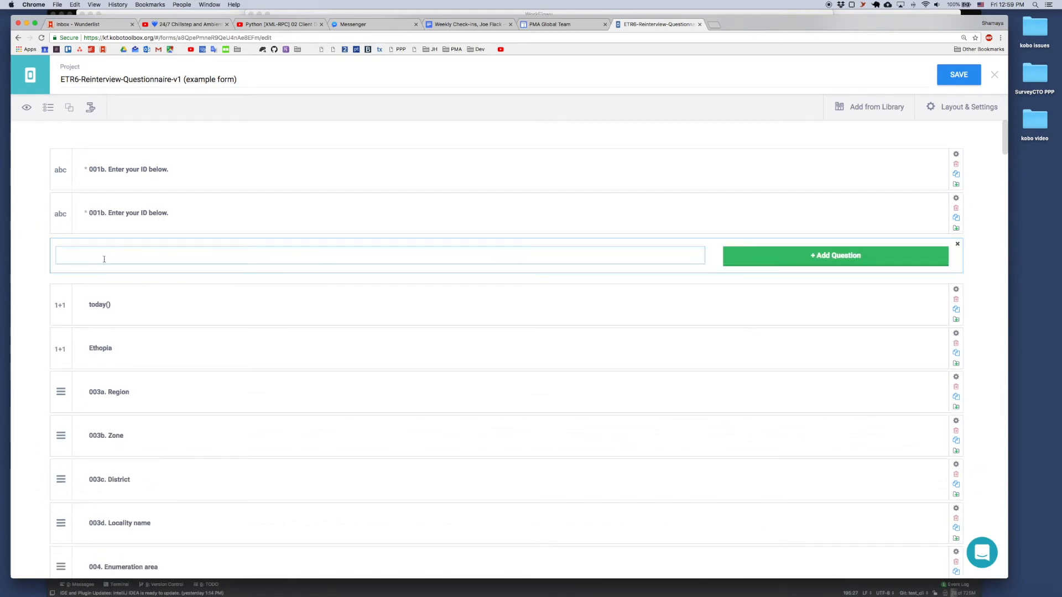
pyautogui.write('002. What is your favorite co')
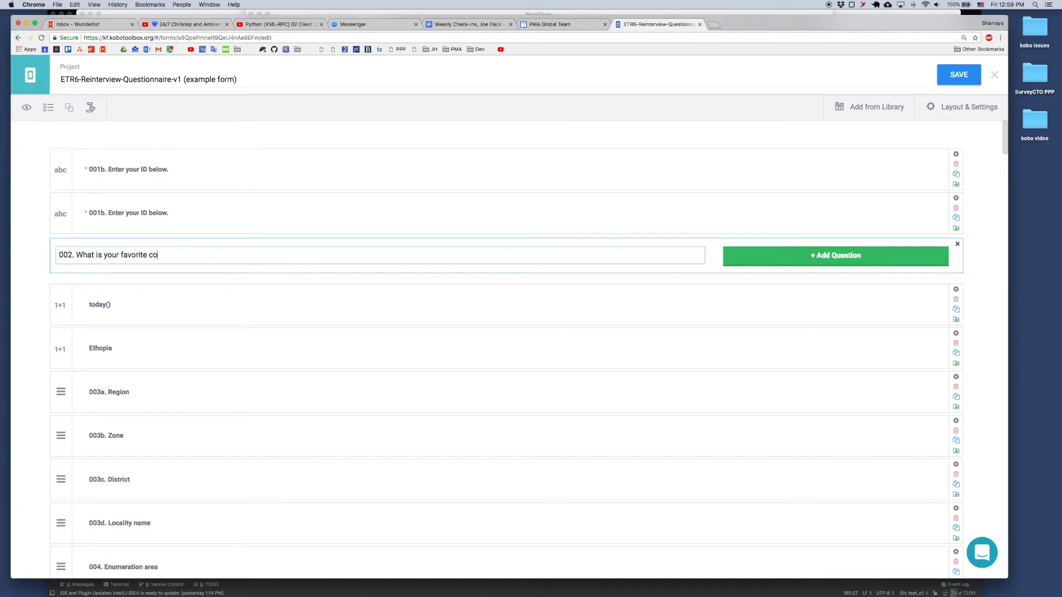
pyautogui.click(897, 262)
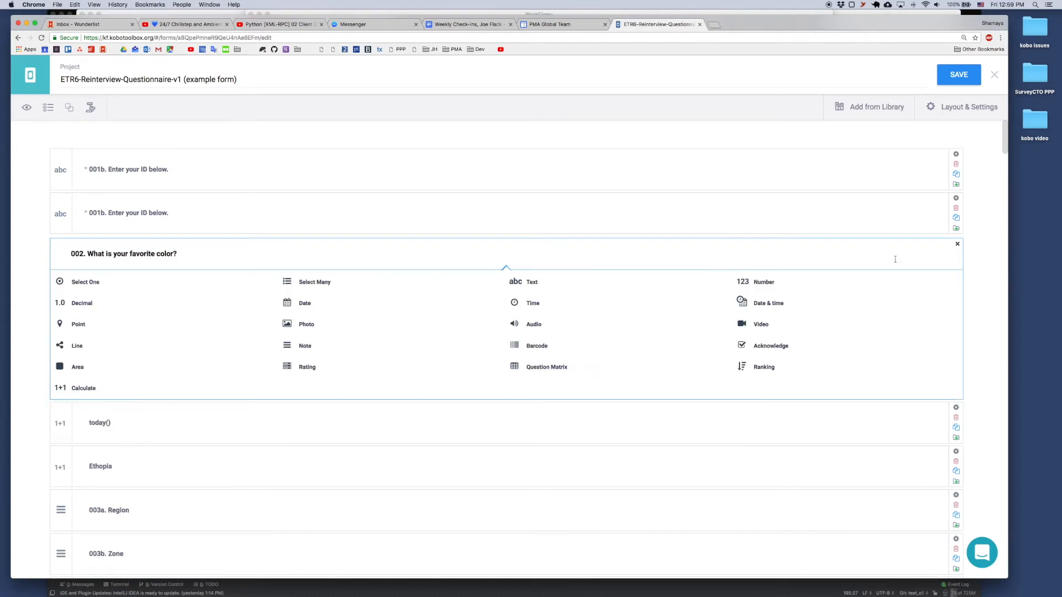
pyautogui.click(75, 288)
# Step: Set the favorite color question's responses to Red and Blue with the values red and blue, and save the form
pyautogui.click(146, 297)
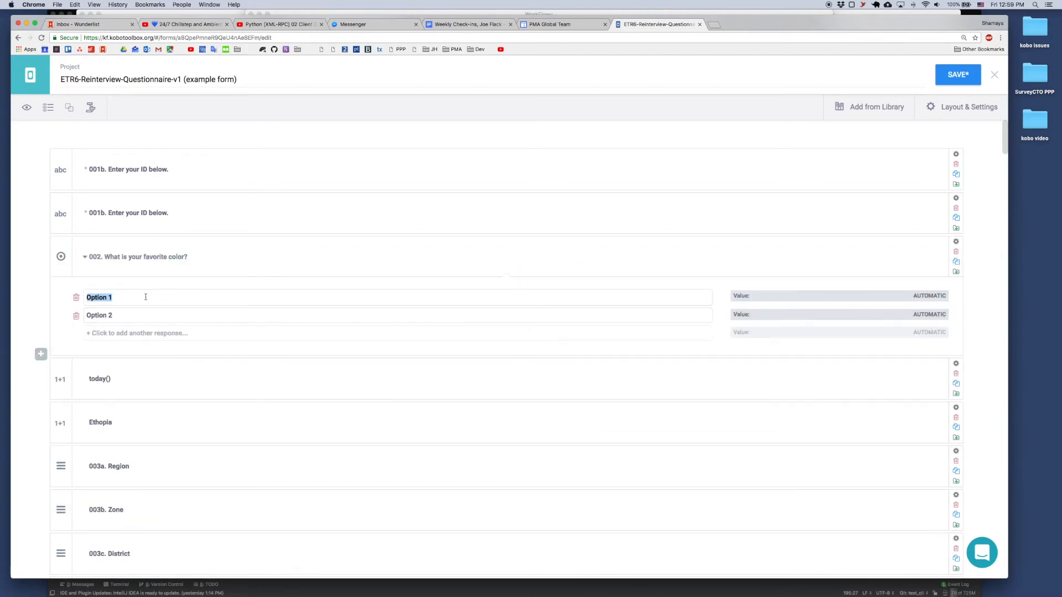
pyautogui.write('Red')
pyautogui.press('Return')
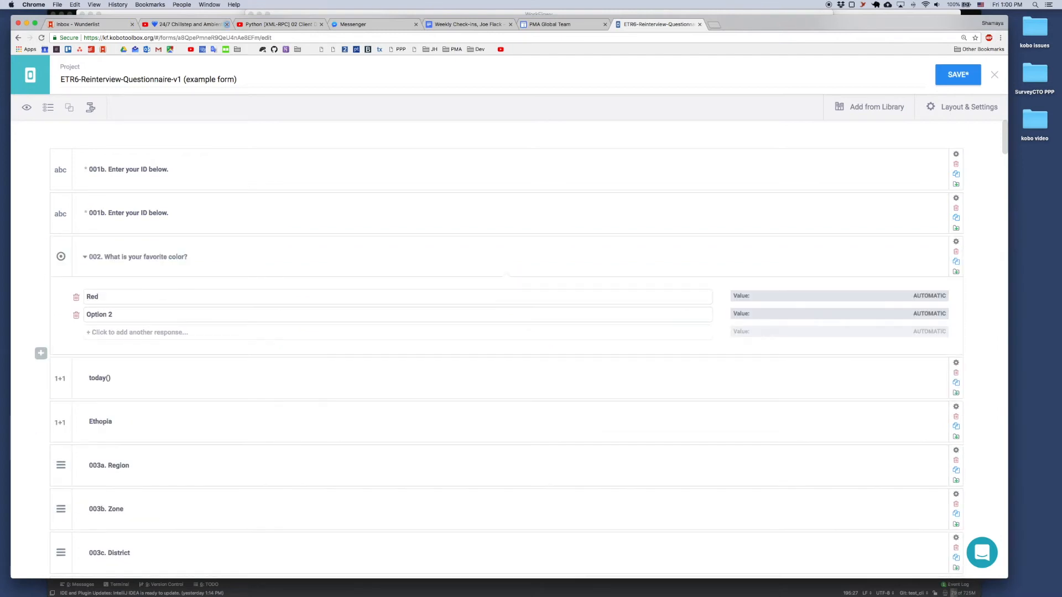
pyautogui.click(194, 313)
pyautogui.write('Blue')
pyautogui.click(929, 296)
pyautogui.write('red')
pyautogui.click(933, 314)
pyautogui.write('blue')
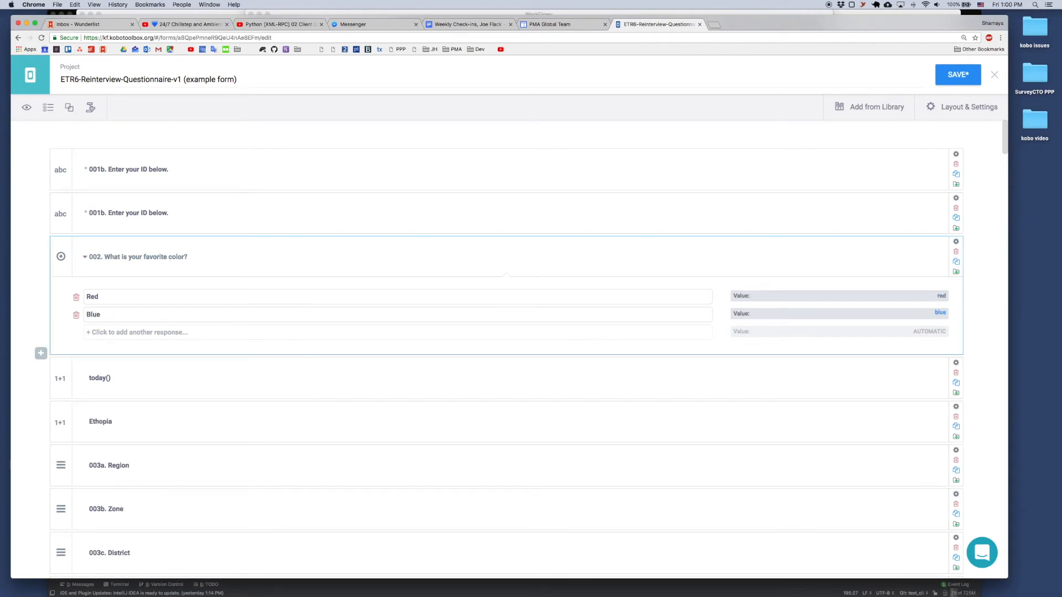
pyautogui.click(983, 299)
pyautogui.click(962, 77)
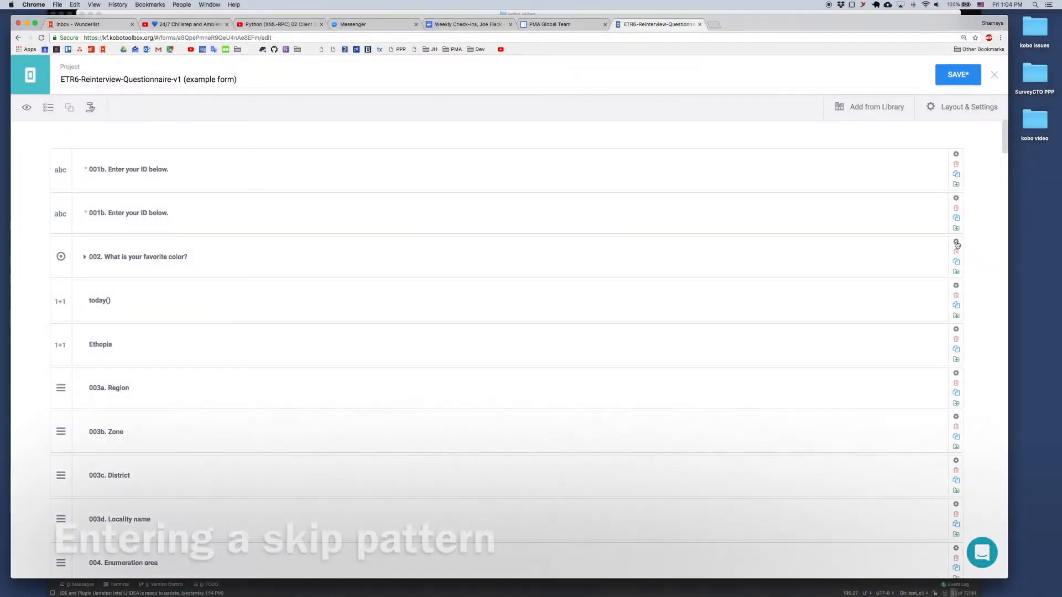
# Step: Add a skip logic condition showing question 002 only if the first "001b. Enter your ID below." Was Answered, and close its settings
pyautogui.click(956, 241)
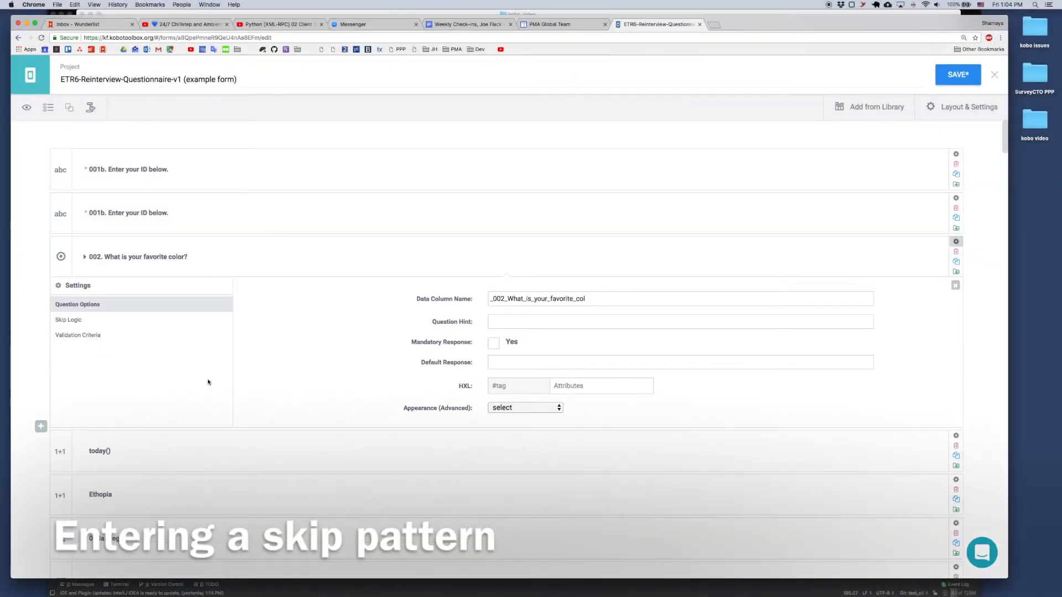
pyautogui.click(201, 320)
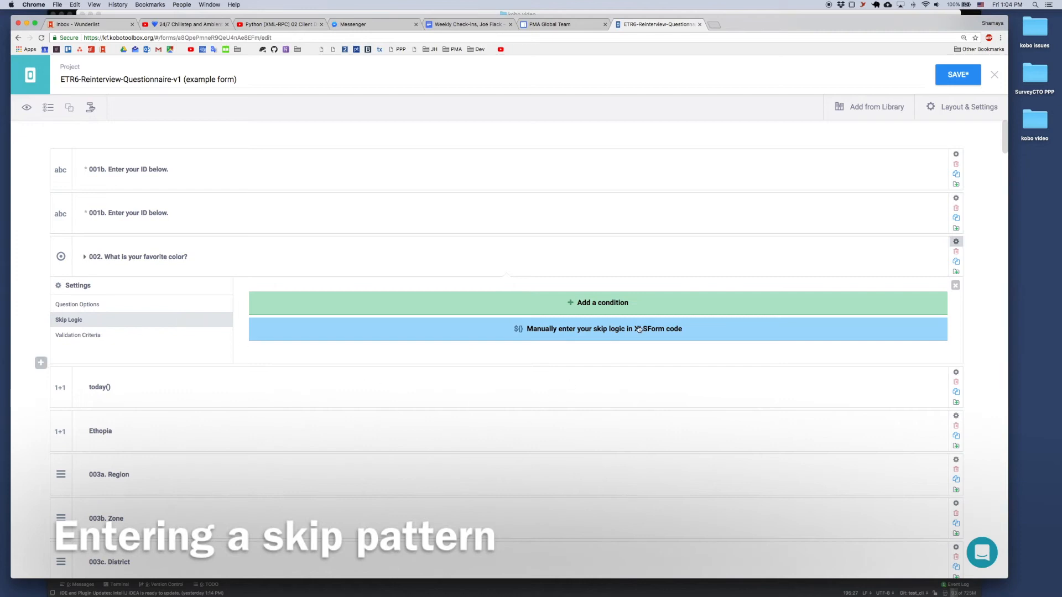
pyautogui.click(595, 302)
pyautogui.click(322, 324)
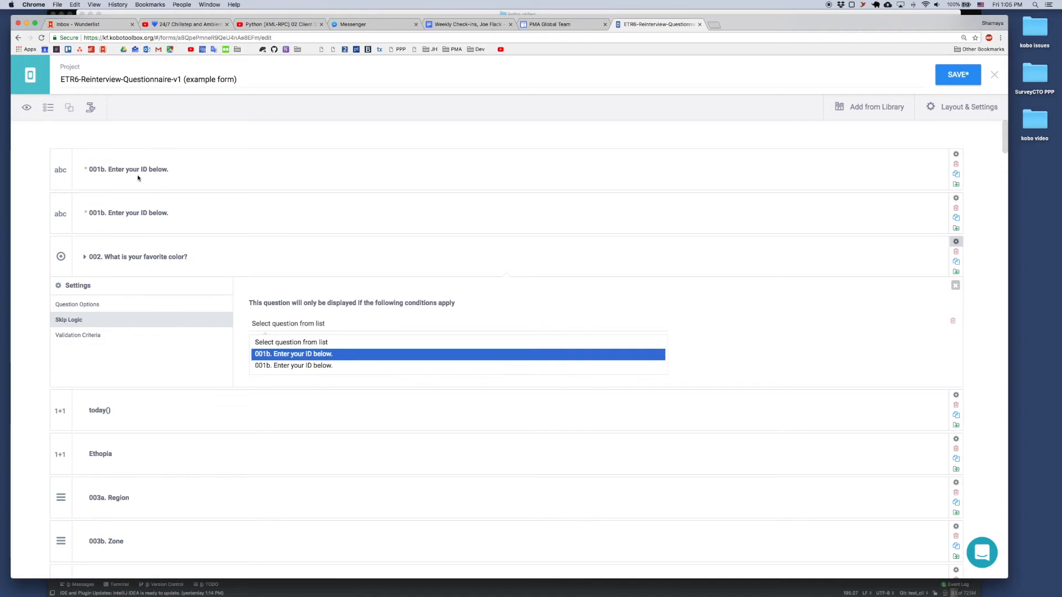
pyautogui.click(310, 356)
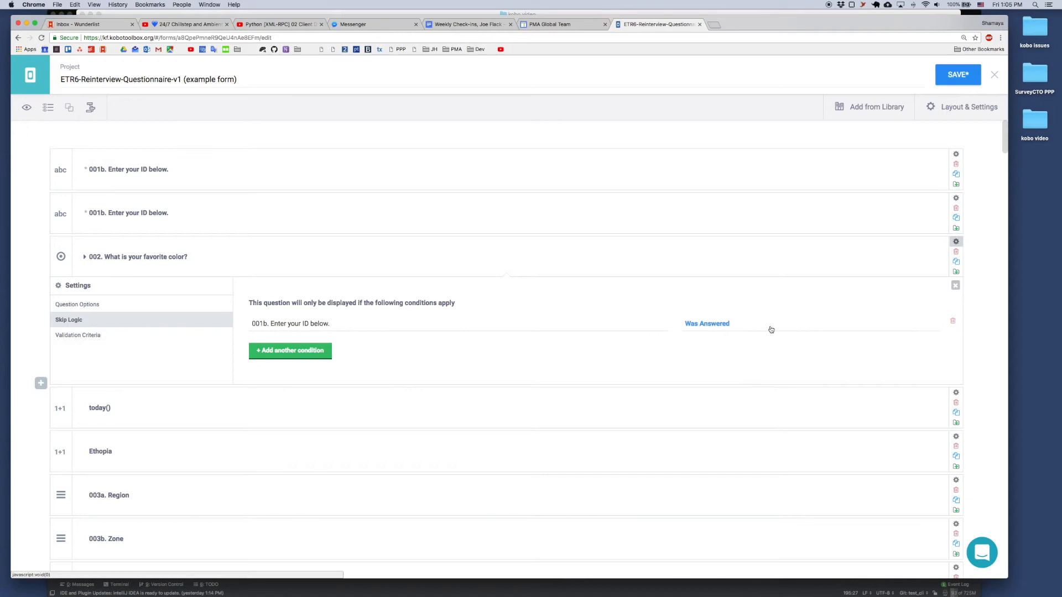
pyautogui.click(722, 329)
pyautogui.click(698, 343)
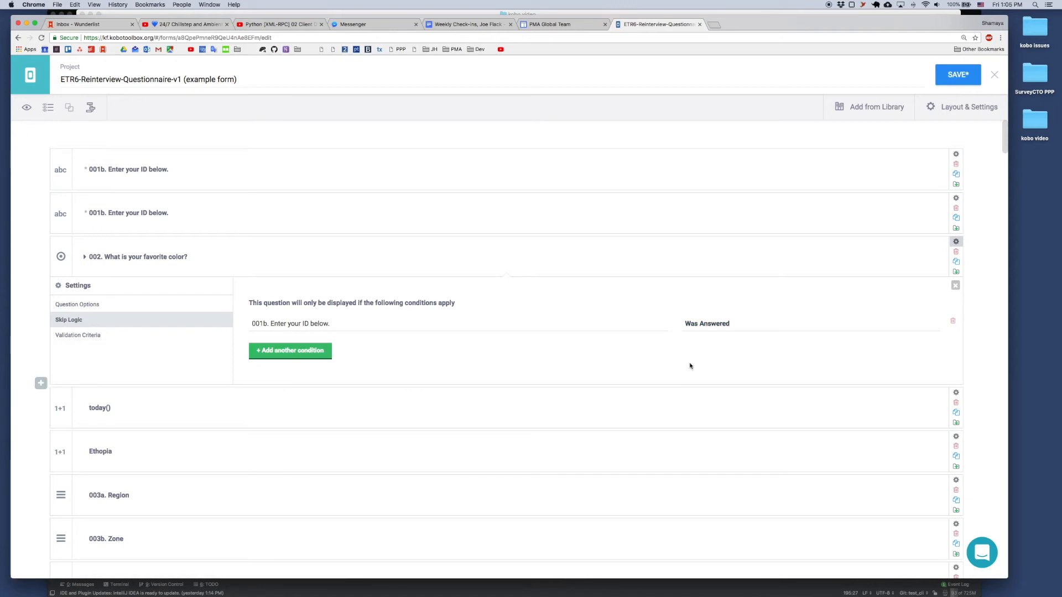
pyautogui.click(956, 241)
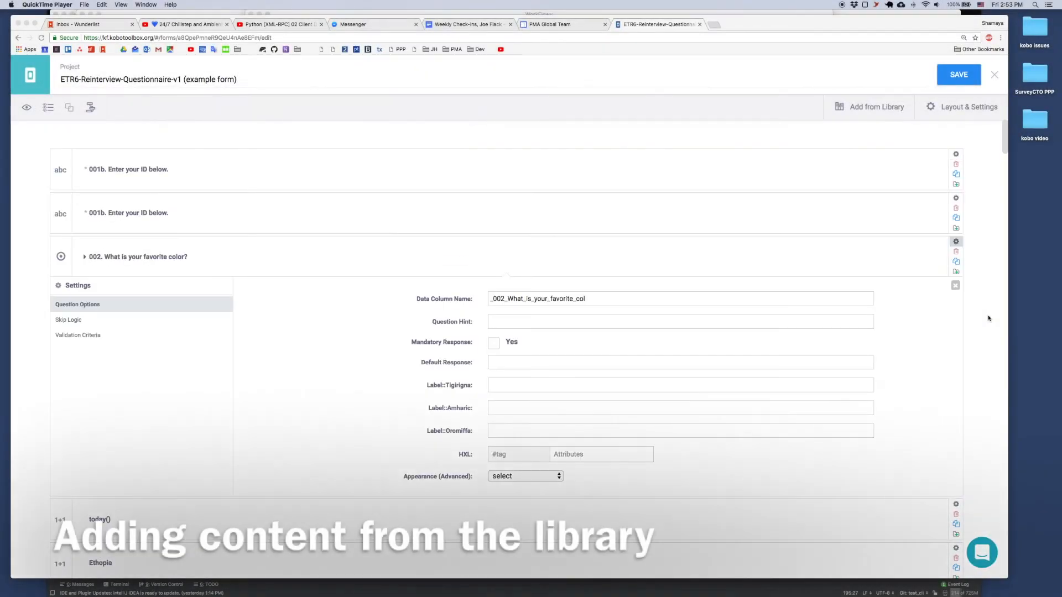
pyautogui.click(956, 242)
pyautogui.click(955, 242)
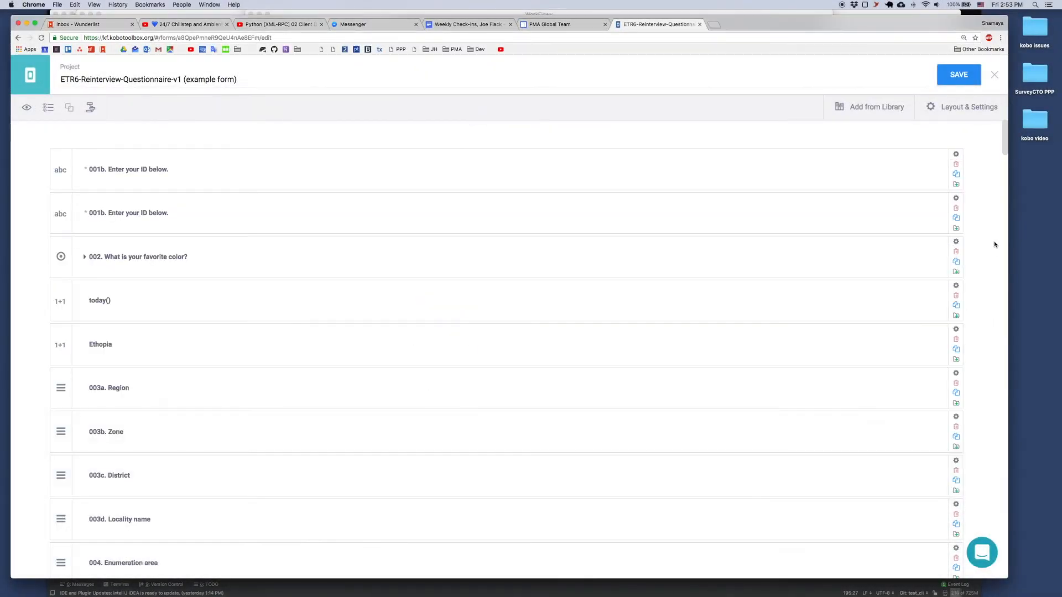
# Step: Search the library for "favorites" and insert the Favorites question block below question 002
pyautogui.click(872, 107)
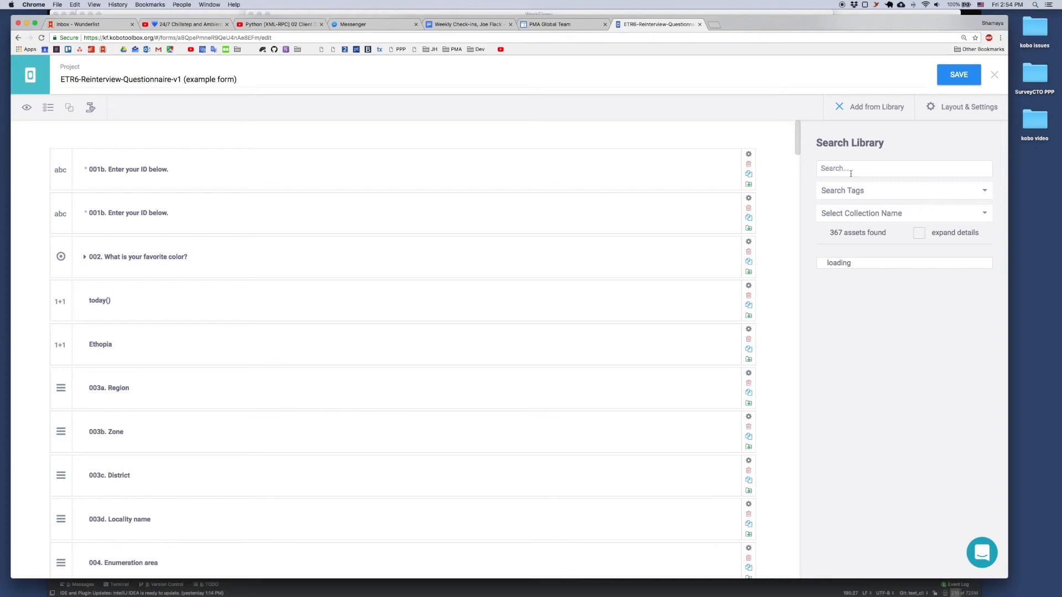
pyautogui.write('favorites')
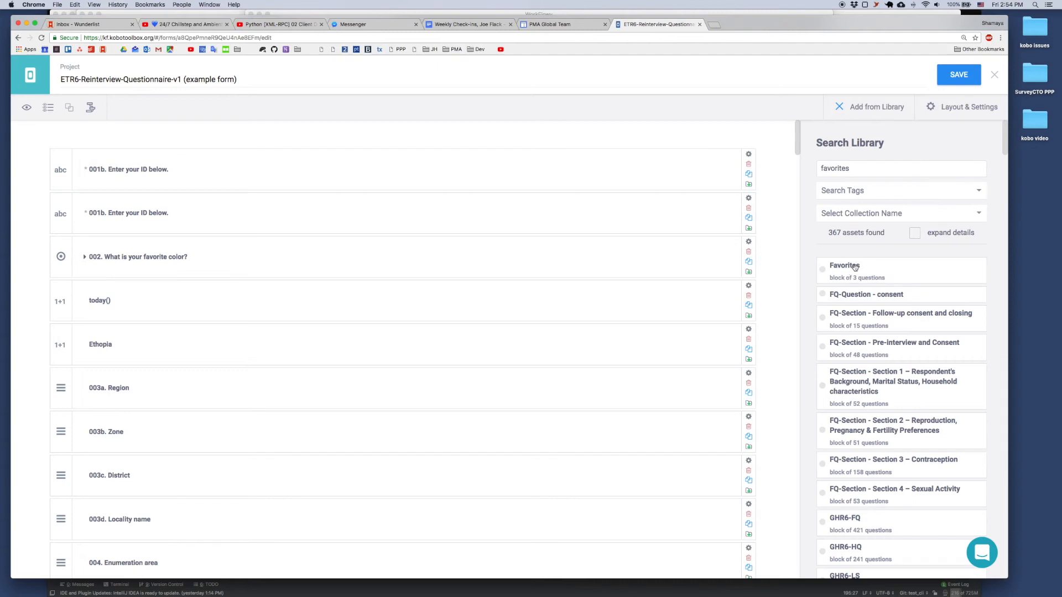
pyautogui.moveTo(888, 272); pyautogui.dragTo(438, 313)
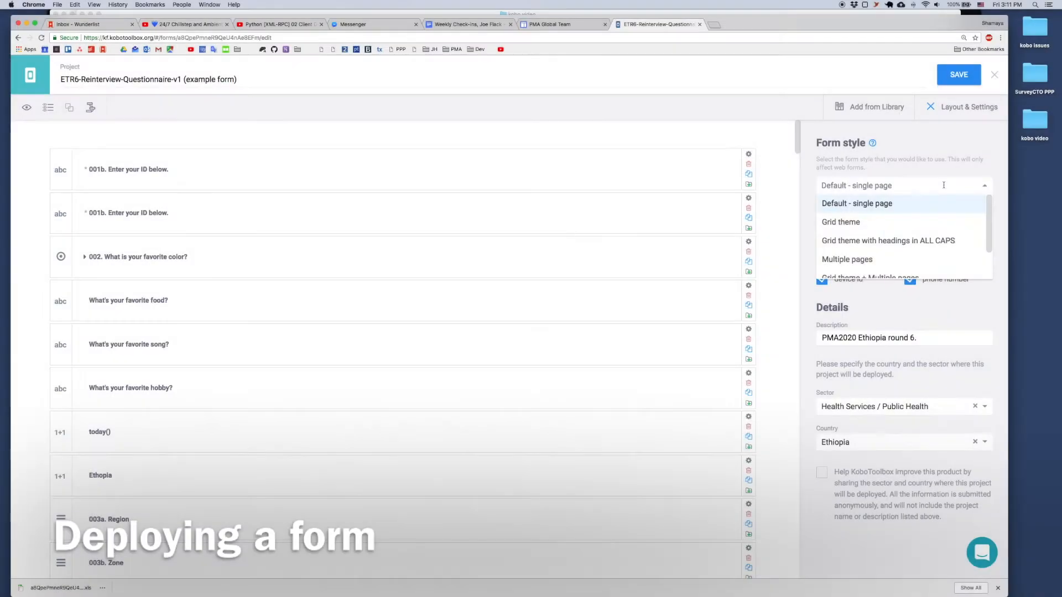
# Step: Leave the form style at Default - single page, close the editor and redeploy the form over the existing deployment
pyautogui.click(944, 185)
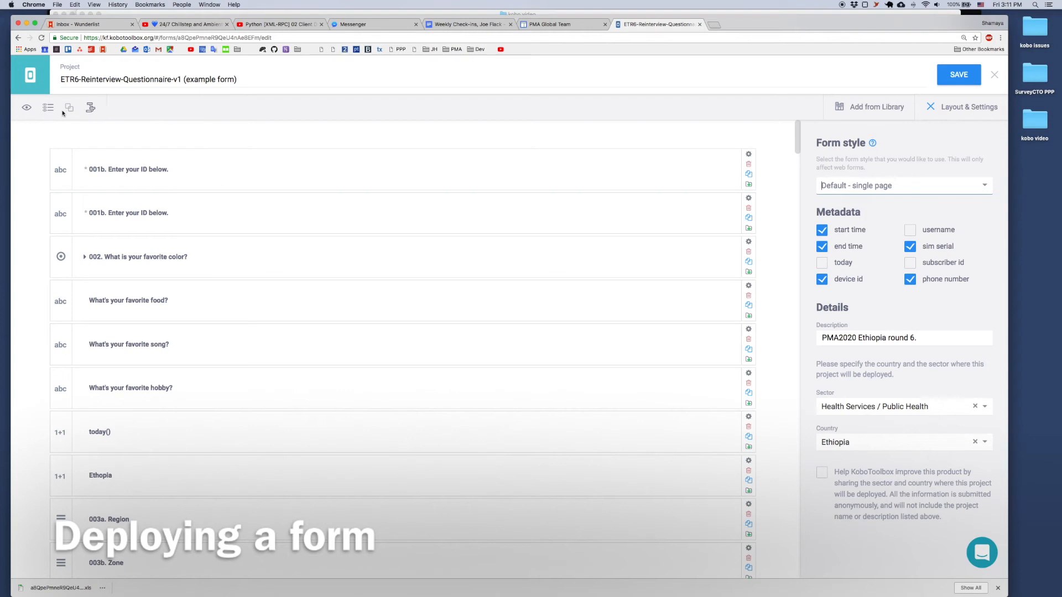
pyautogui.click(994, 75)
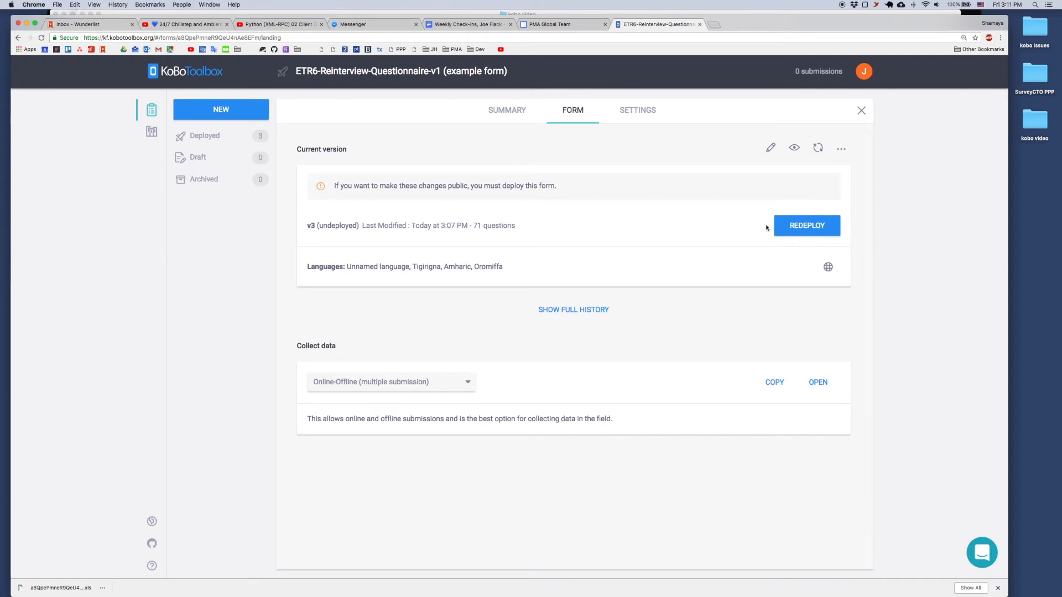
pyautogui.click(806, 226)
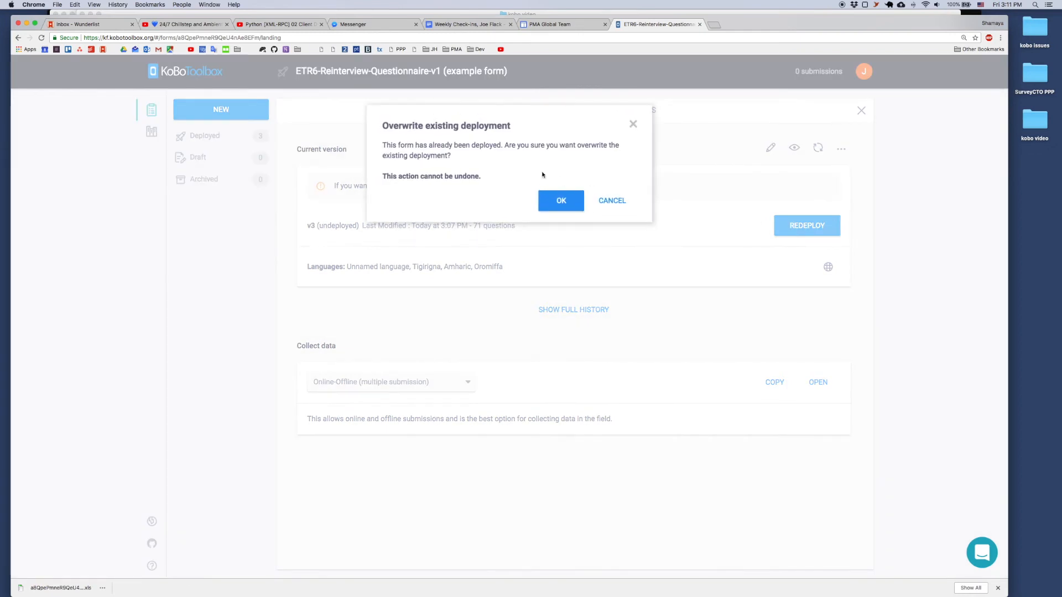
pyautogui.click(552, 204)
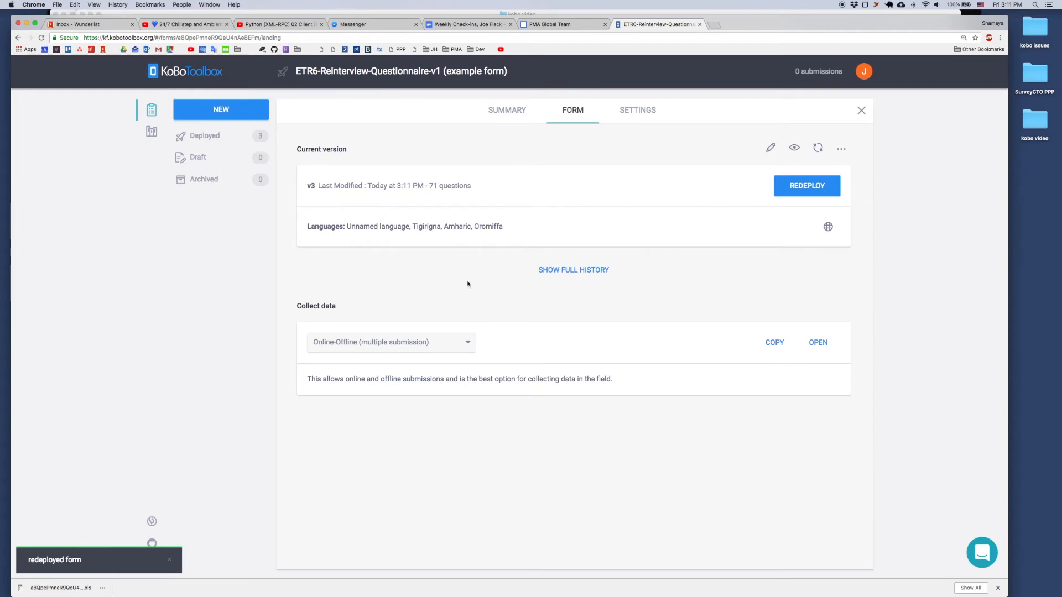
# Step: Show the form's full version history and view the additional actions available for the form
pyautogui.click(599, 273)
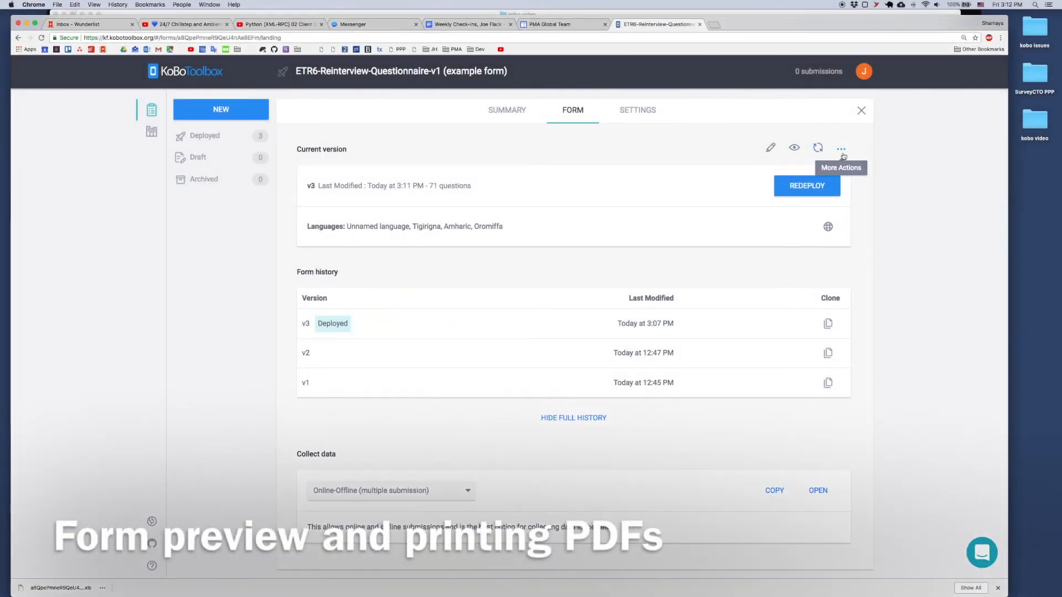
pyautogui.click(841, 150)
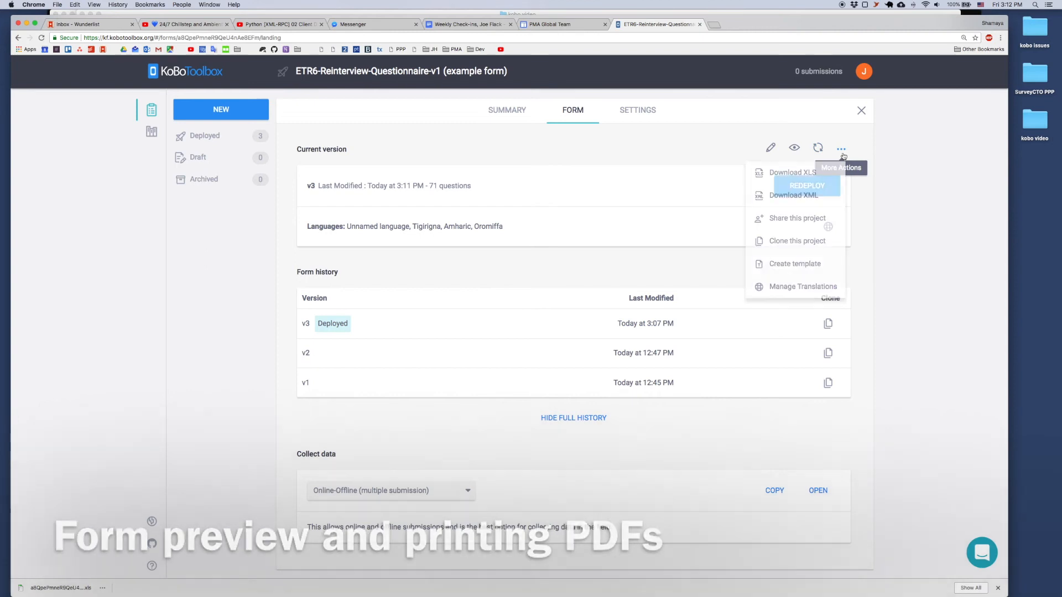
pyautogui.doubleClick(843, 156)
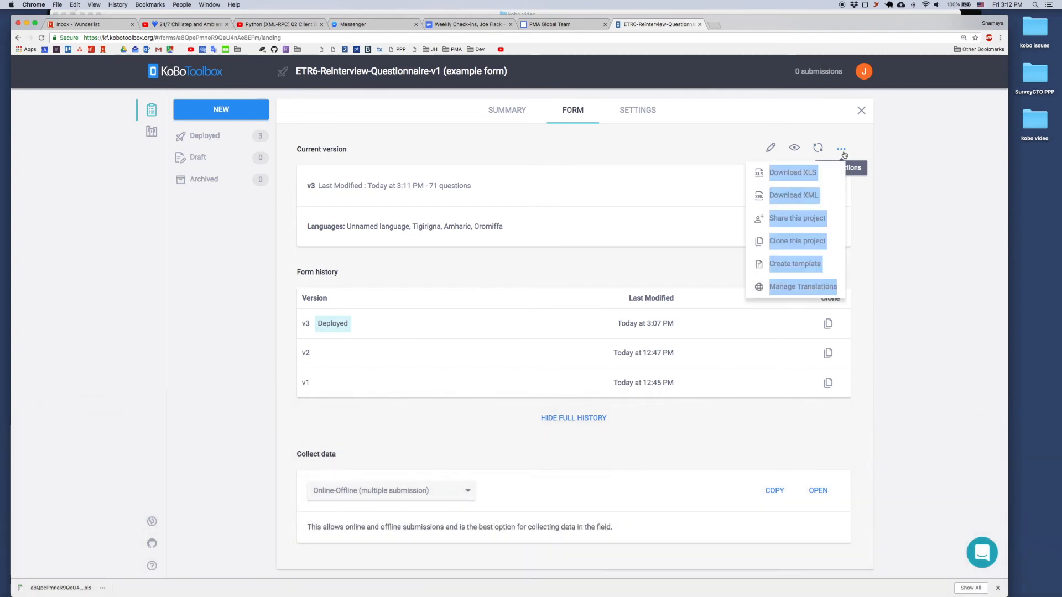
pyautogui.click(843, 154)
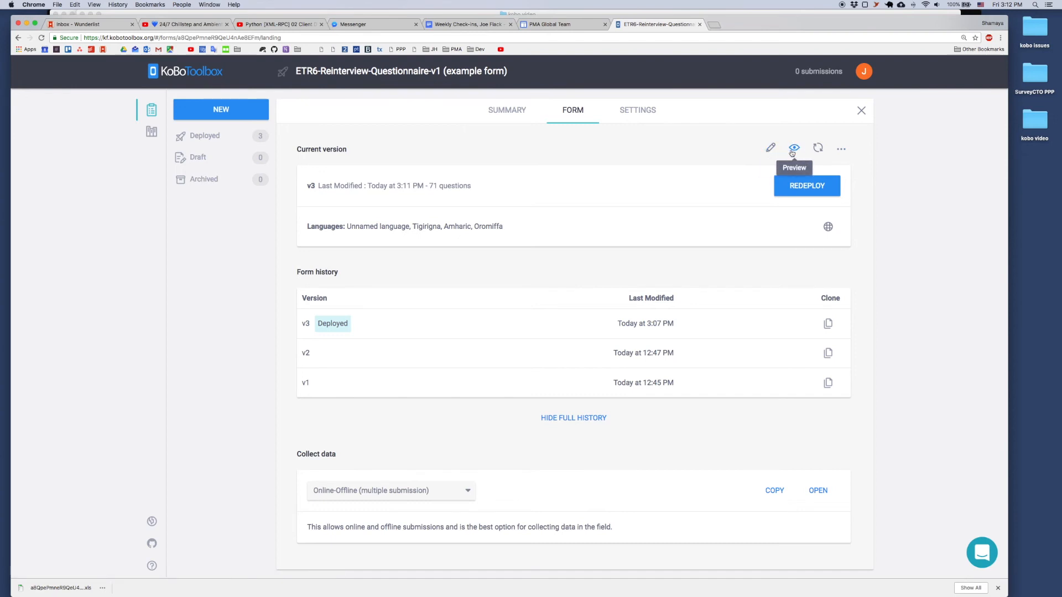
# Step: Preview the form and look through its questions, including the favorites block and the household member section
pyautogui.click(793, 149)
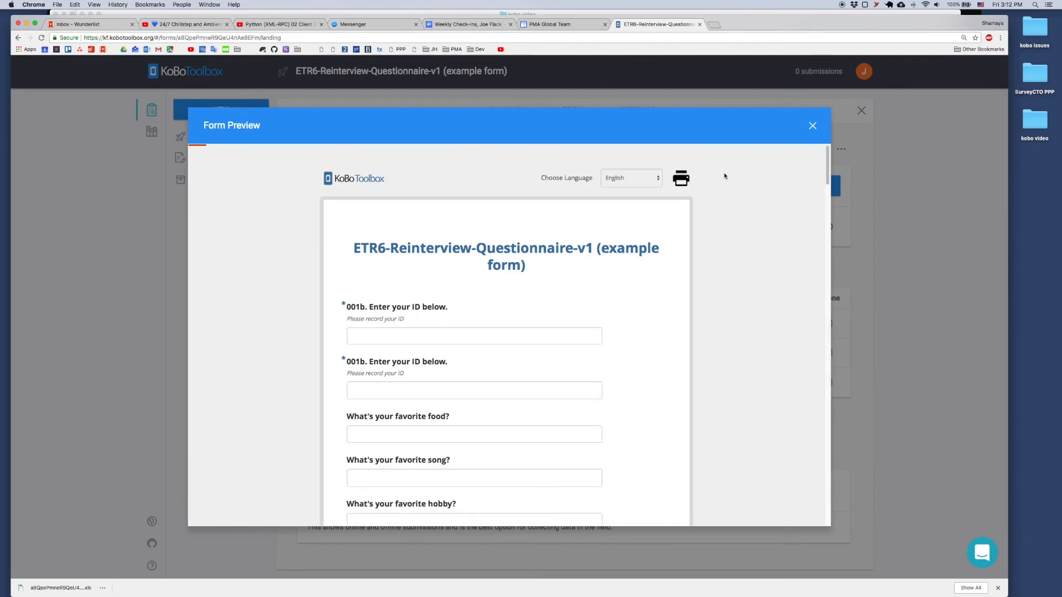
pyautogui.scroll(-10, 534, 266)
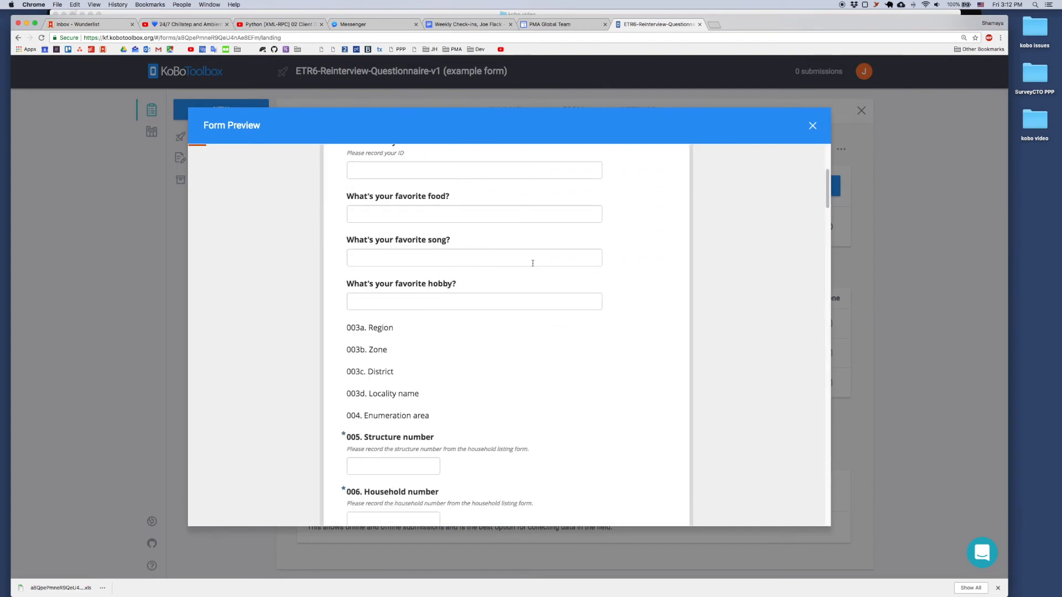
pyautogui.scroll(-20, 533, 282)
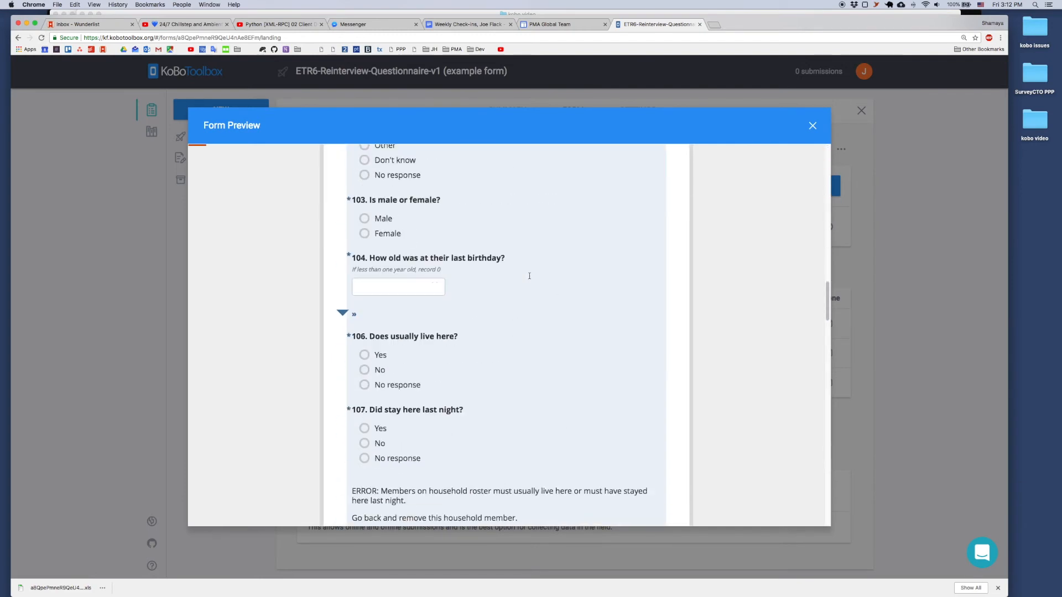
# Step: Look through the rest of the form preview, checking the Questionnaire Result options and the household member questions
pyautogui.scroll(-20, 526, 294)
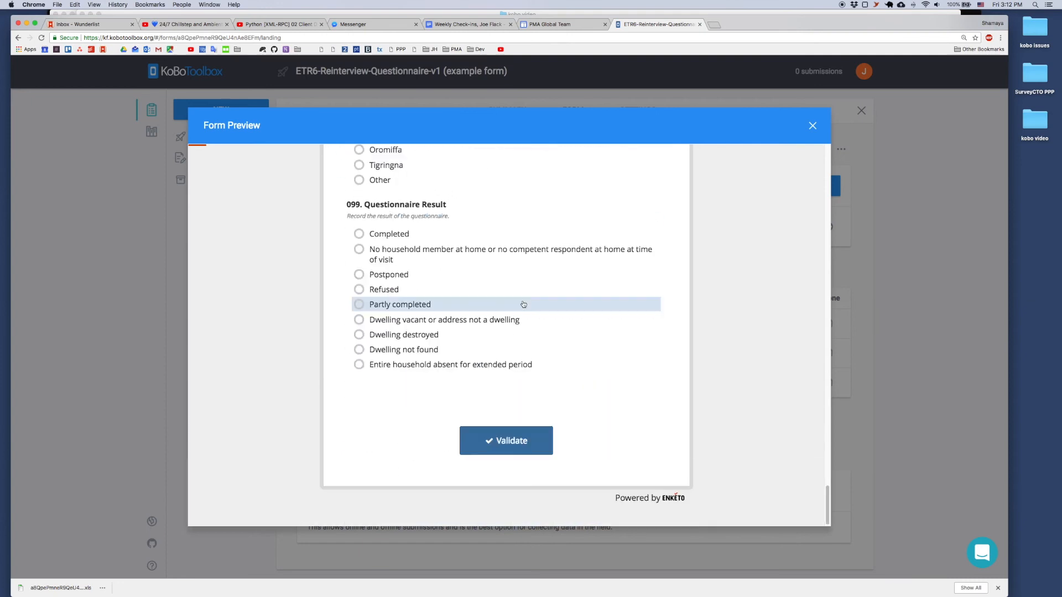
pyautogui.click(418, 302)
pyautogui.scroll(15, 417, 309)
pyautogui.click(416, 348)
pyautogui.scroll(8, 417, 334)
pyautogui.scroll(15, 417, 334)
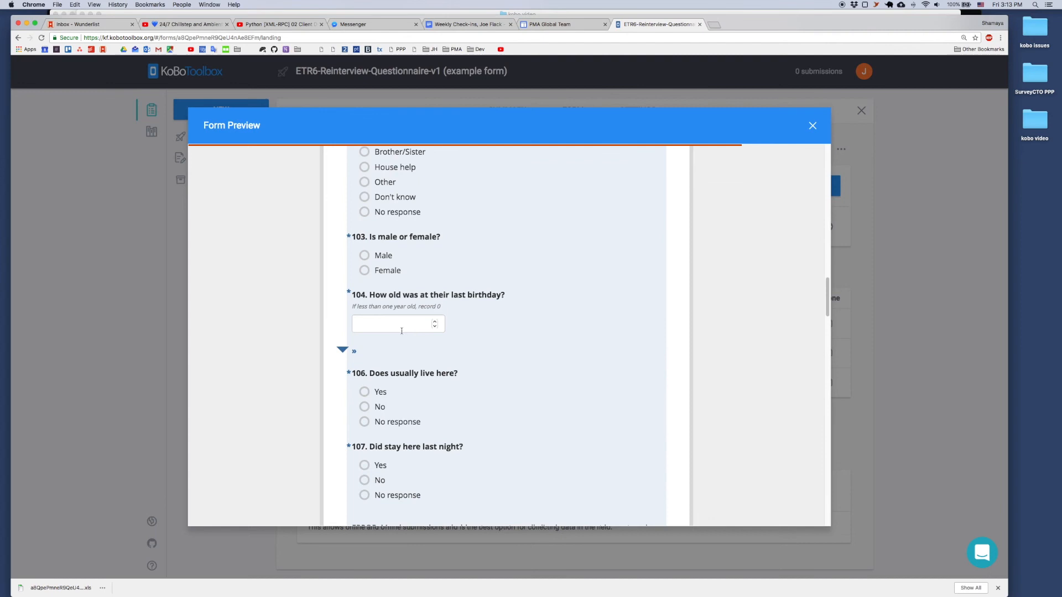
pyautogui.click(343, 351)
pyautogui.scroll(15, 427, 313)
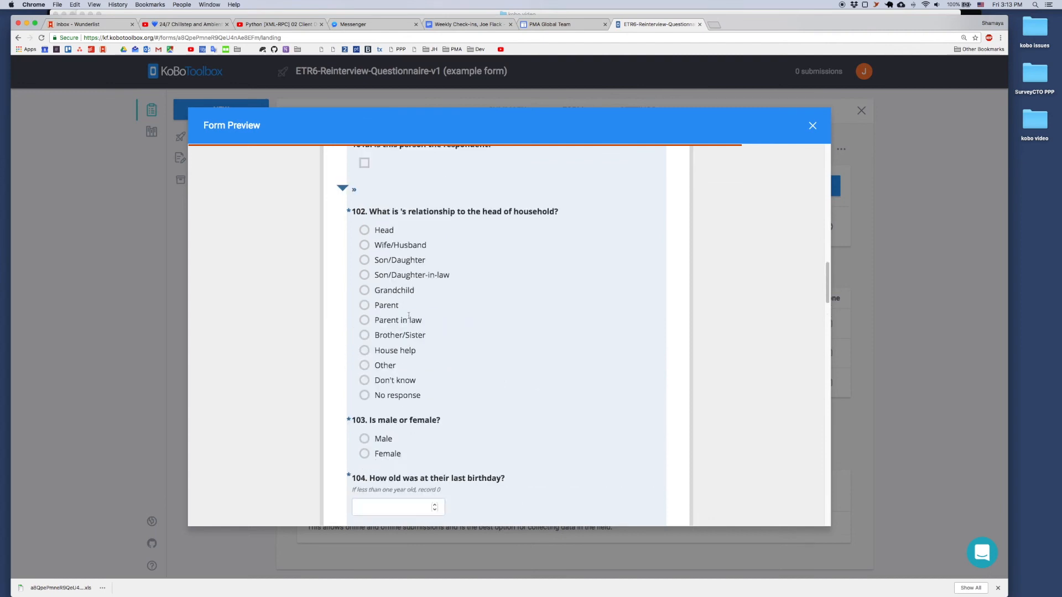
pyautogui.scroll(10, 428, 314)
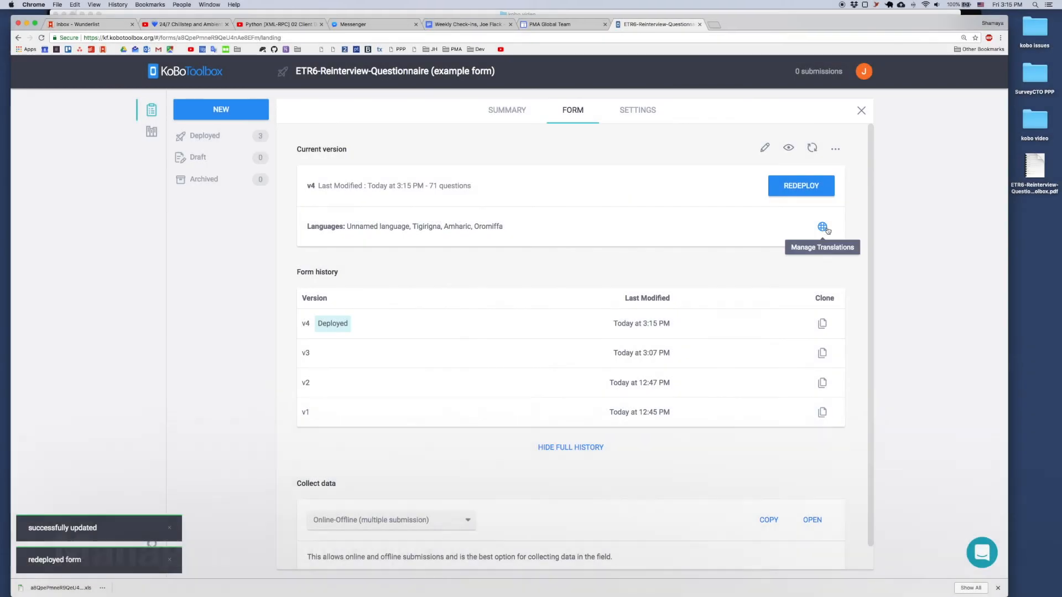
# Step: Name the form's unnamed default language English and give it the language code EN
pyautogui.click(823, 227)
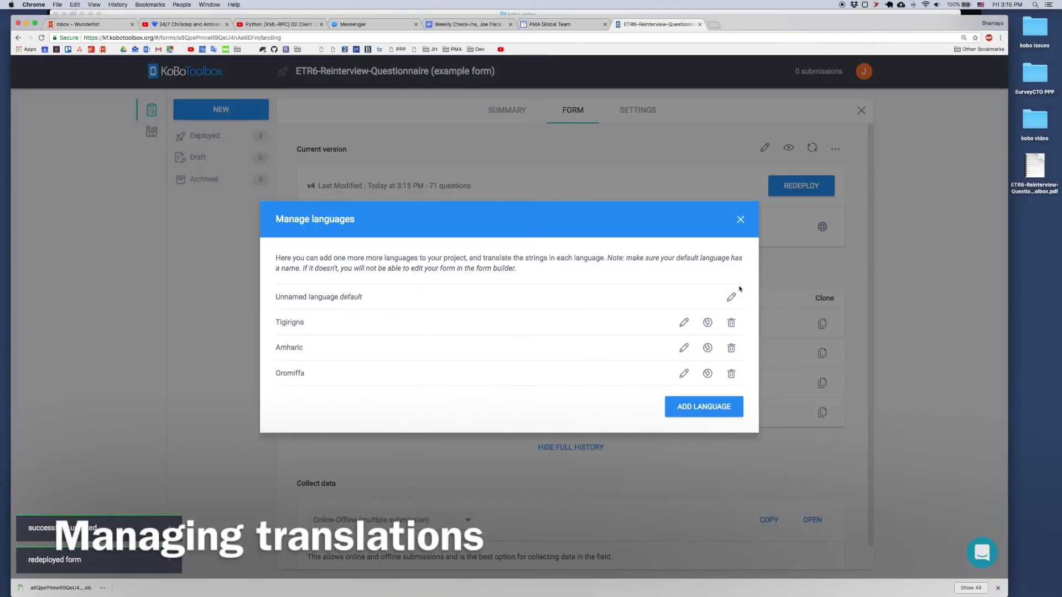
pyautogui.press('Escape')
pyautogui.click(835, 150)
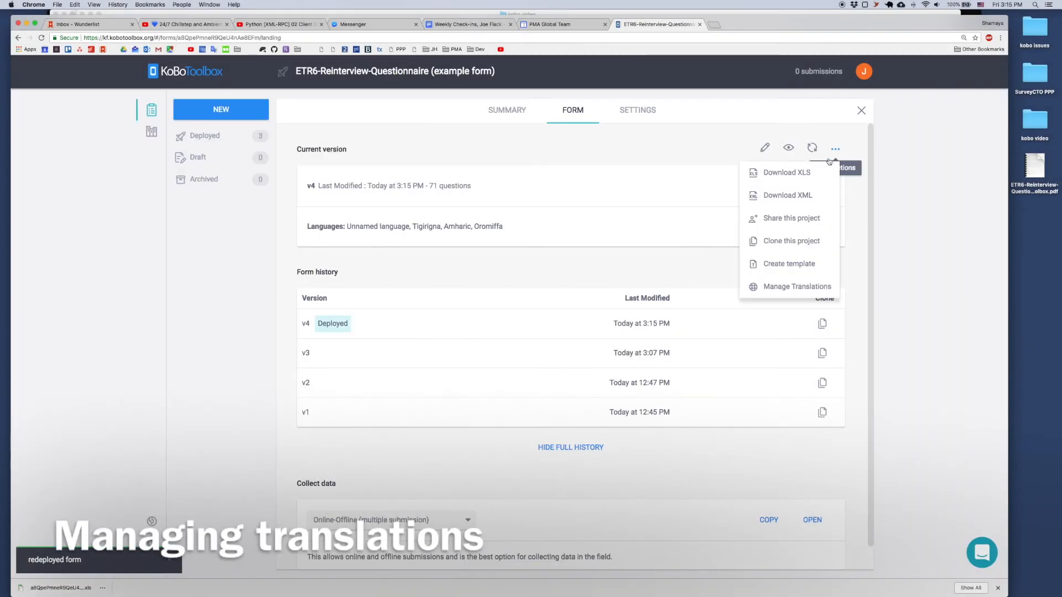
pyautogui.click(786, 288)
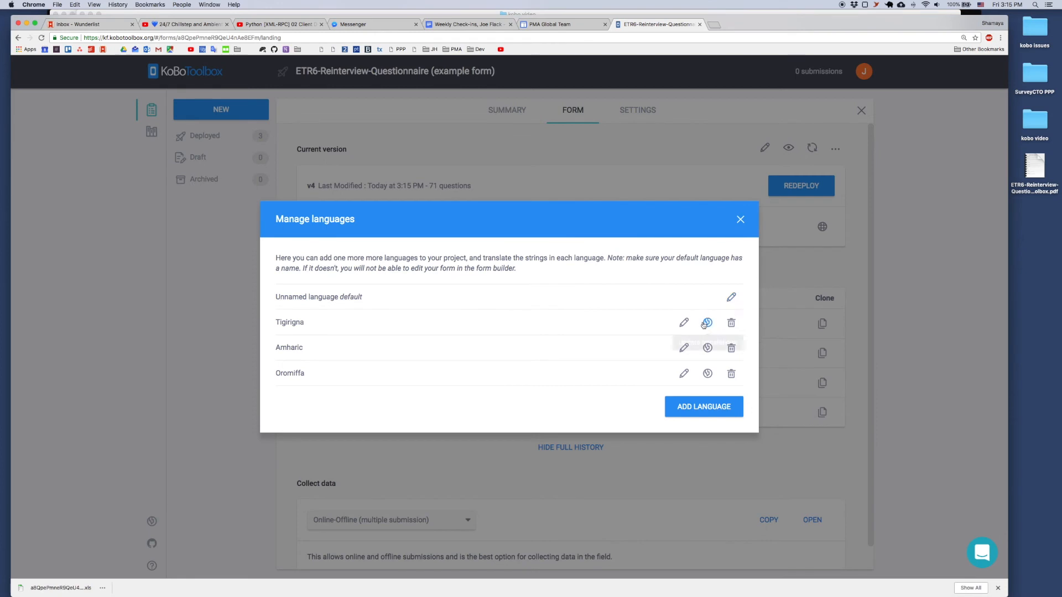
pyautogui.click(731, 297)
pyautogui.write('English')
pyautogui.press('Tab')
pyautogui.write('EN')
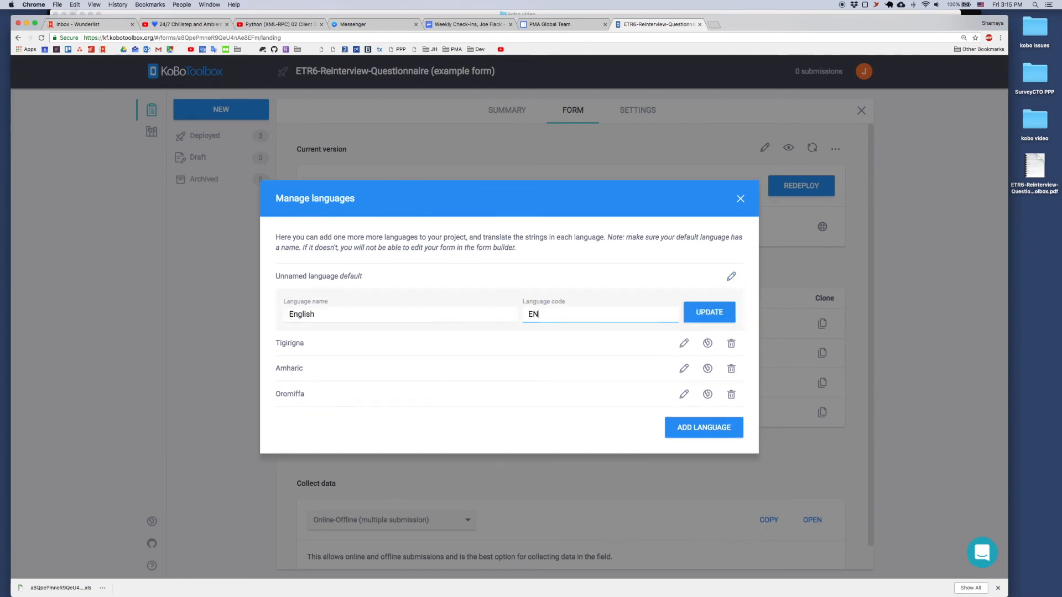
pyautogui.click(713, 309)
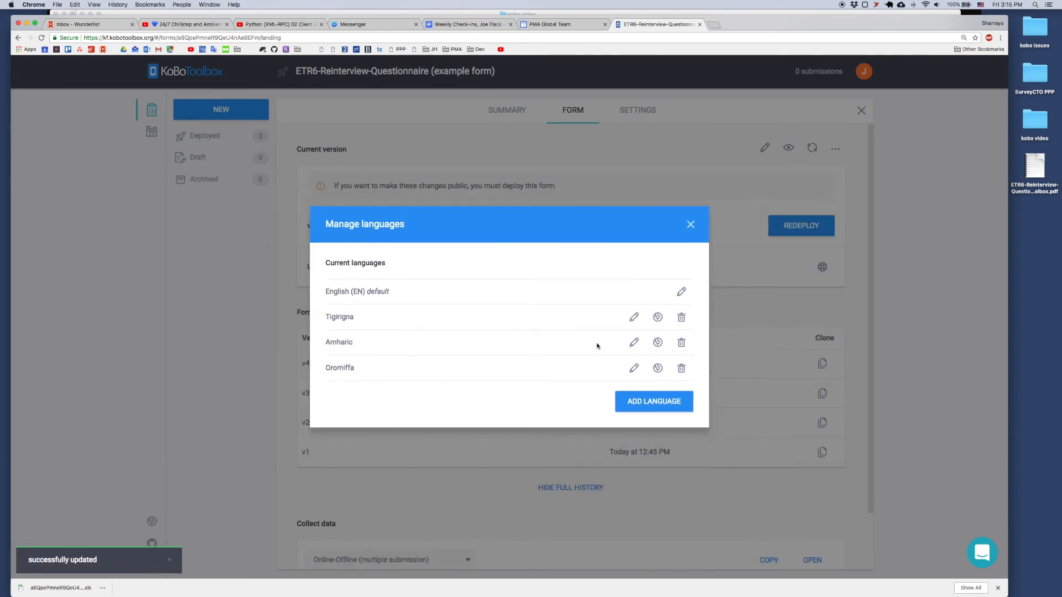
# Step: Bring up the Amharic translations table and page through its strings to page 7
pyautogui.click(641, 348)
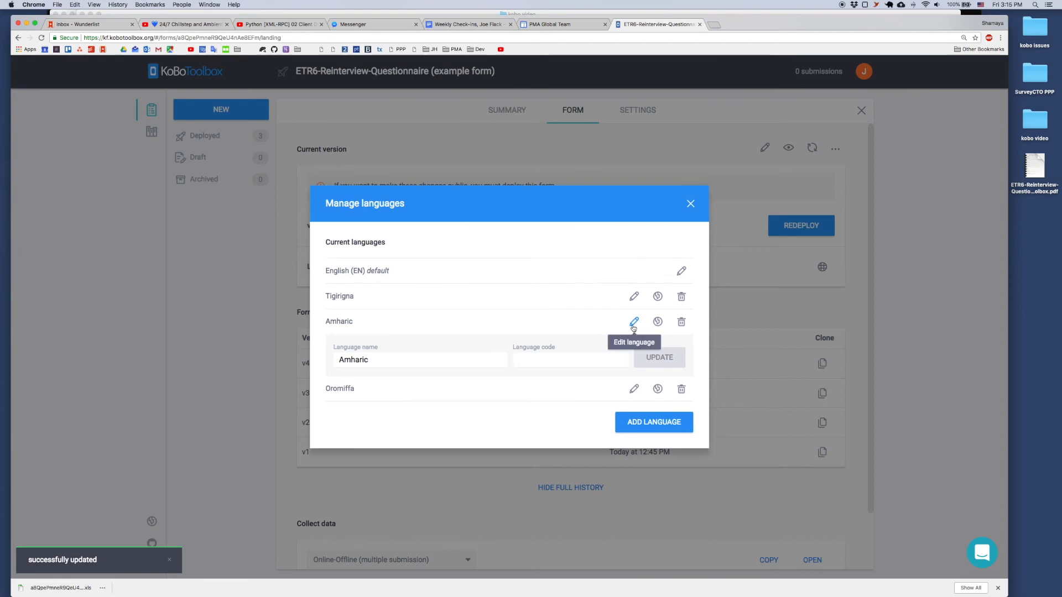
pyautogui.click(634, 322)
pyautogui.click(658, 321)
pyautogui.scroll(-10, 324, 287)
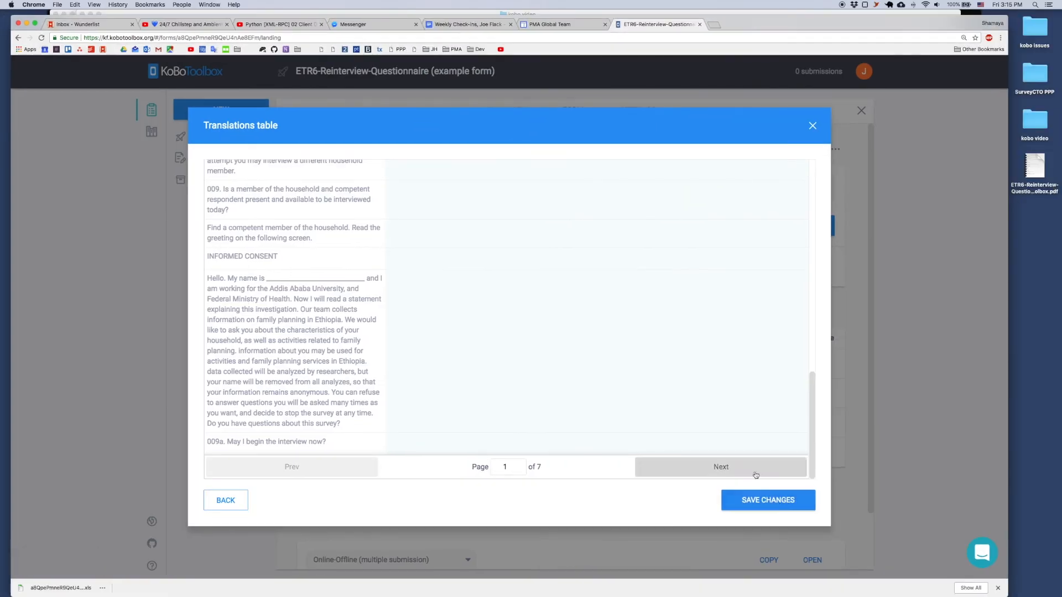
pyautogui.click(744, 471)
pyautogui.click(745, 470)
pyautogui.click(744, 470)
pyautogui.click(744, 470)
pyautogui.click(744, 470)
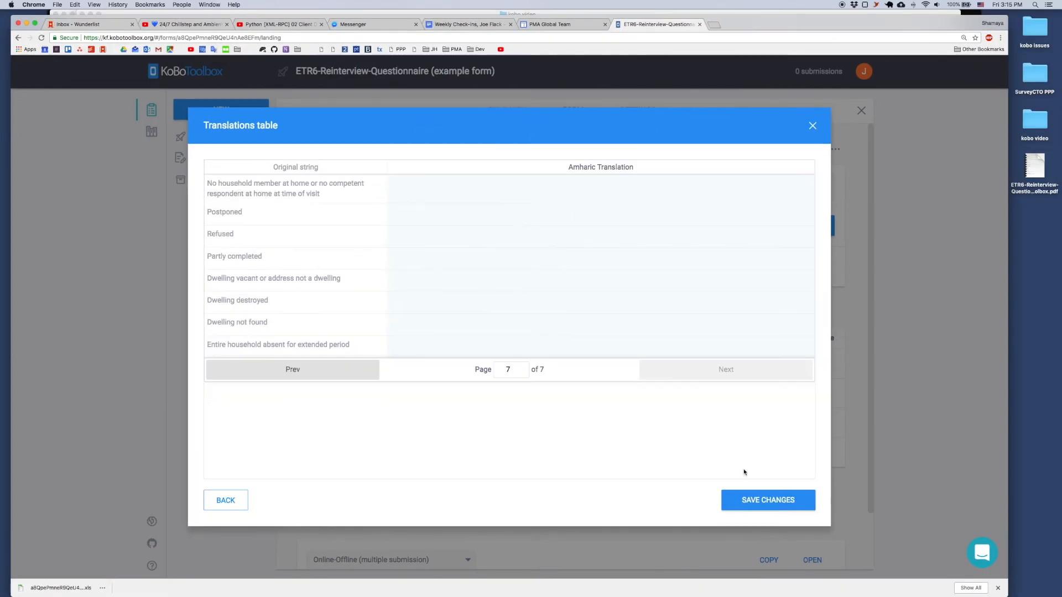
# Step: Append "lets update this" to the Amharic translation of Cane/Trunks/Bamboo/Reed and save the translation changes
pyautogui.click(334, 374)
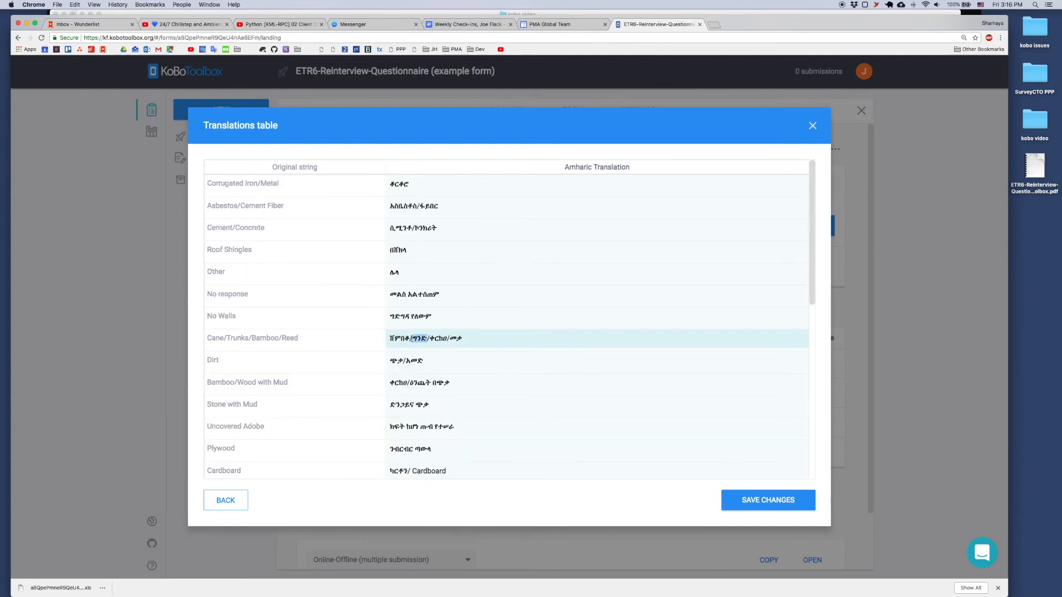
pyautogui.write('lets update this')
pyautogui.click(746, 501)
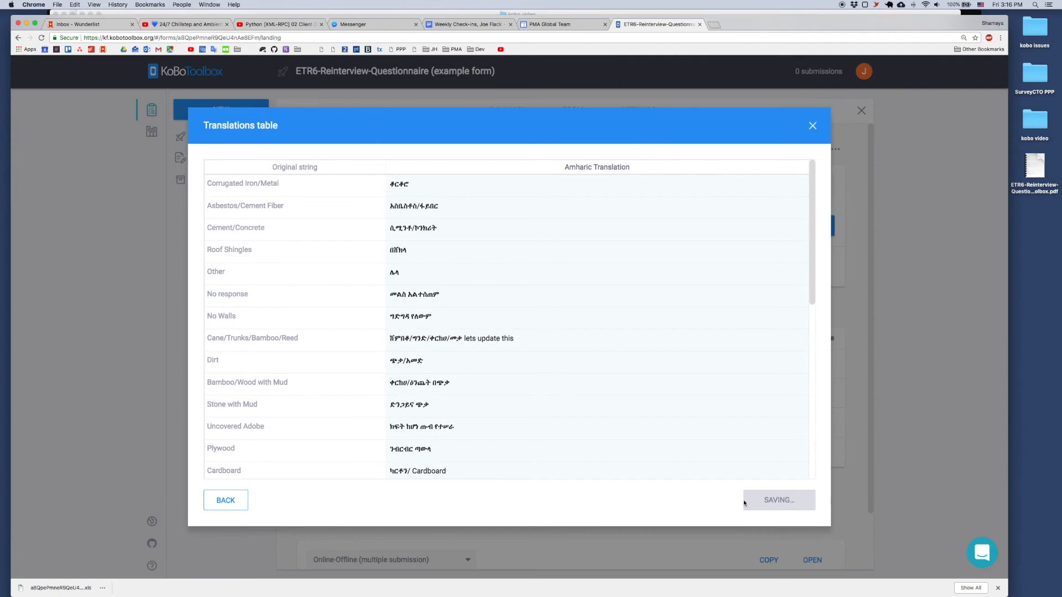
# Step: Leave the translations table and redeploy the form with the updated languages
pyautogui.click(813, 125)
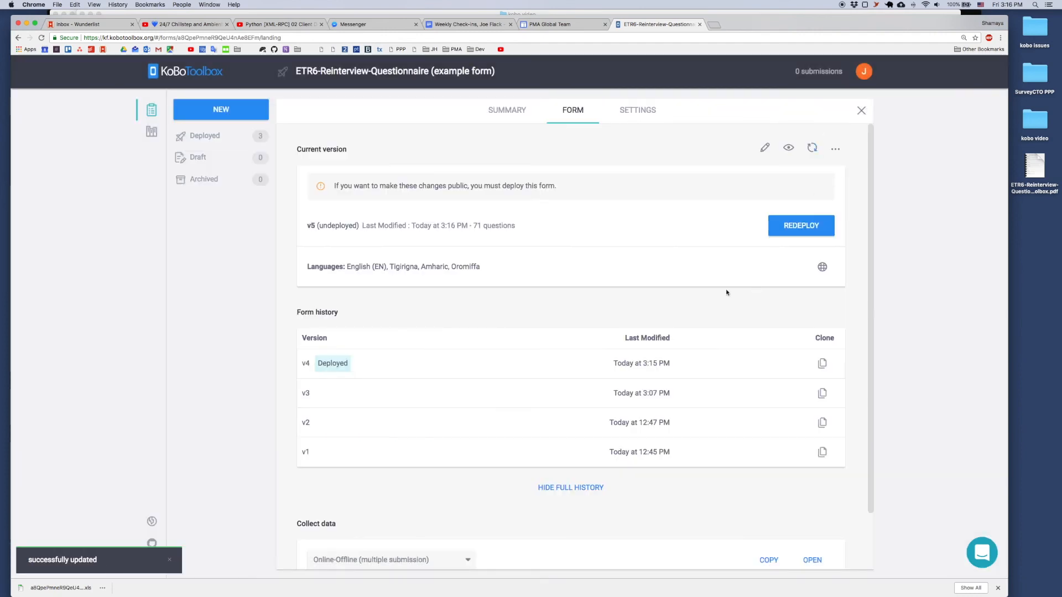
pyautogui.click(796, 227)
pyautogui.click(567, 203)
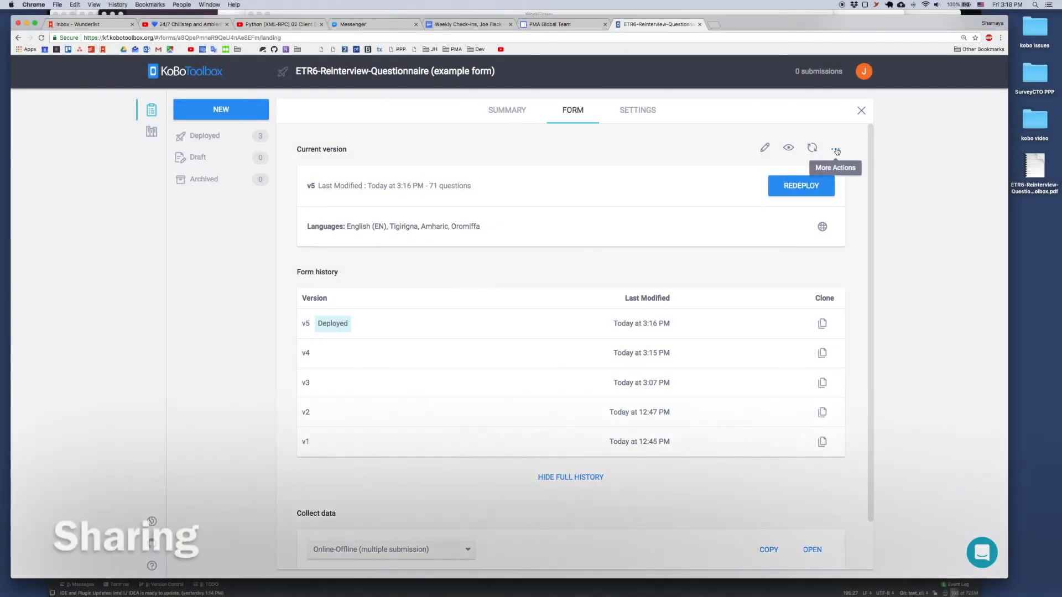
# Step: In the project's sharing permissions, enter the collaborator username "myfriend", review the permission levels, choose Edit Form, and clear the username
pyautogui.click(837, 151)
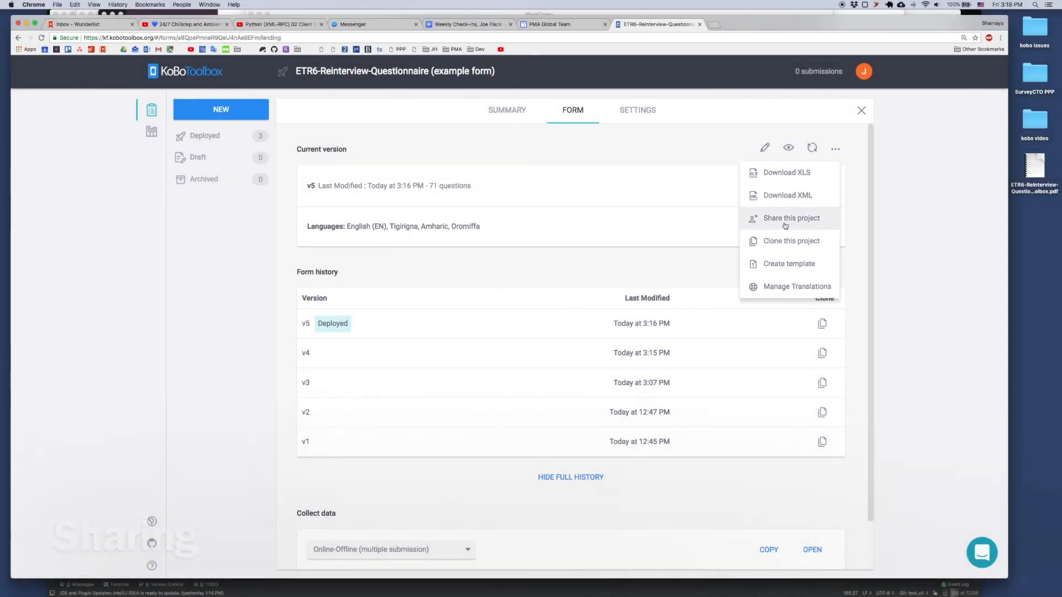
pyautogui.click(791, 219)
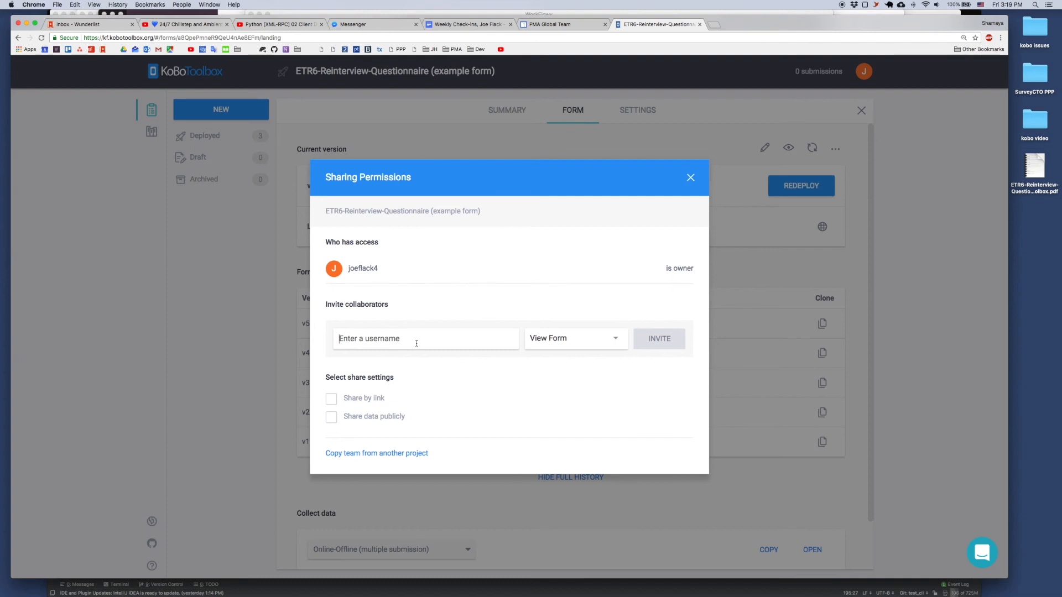
pyautogui.write('myfriend')
pyautogui.click(559, 342)
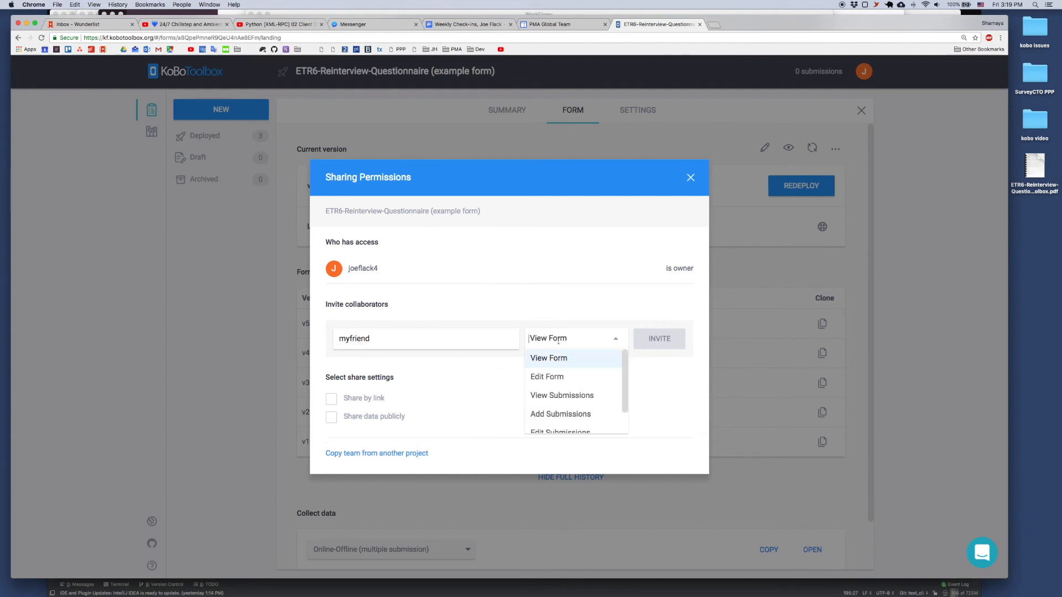
pyautogui.scroll(-2, 567, 379)
pyautogui.scroll(1, 566, 379)
pyautogui.scroll(-1, 567, 379)
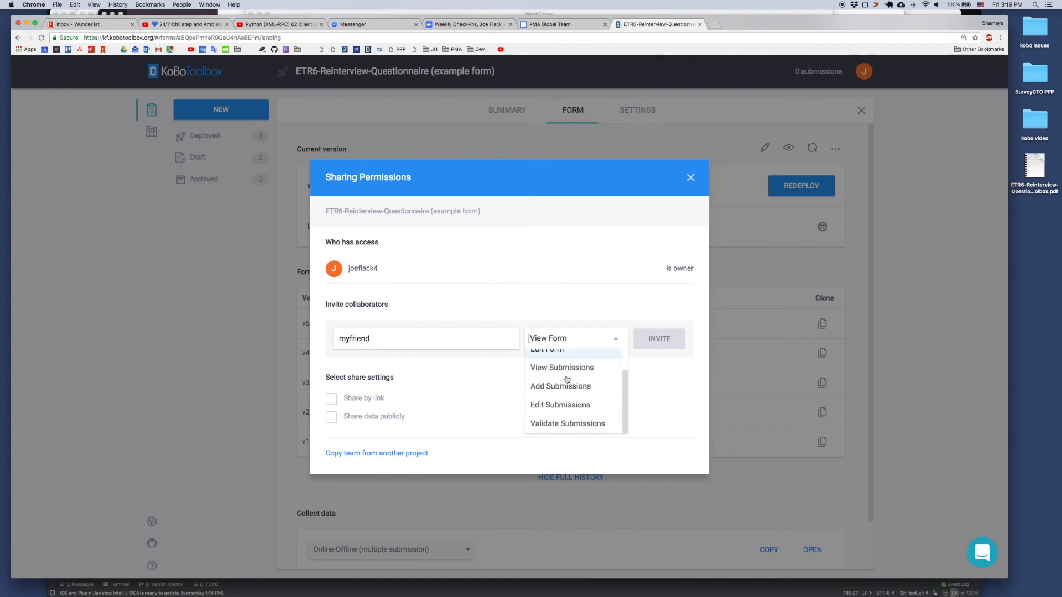
pyautogui.scroll(2, 567, 380)
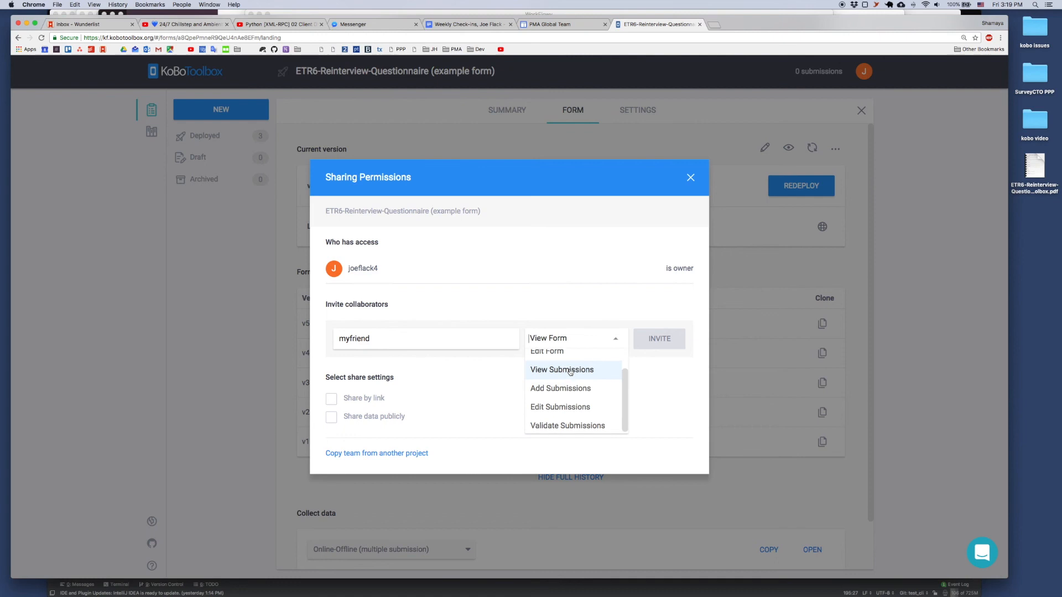
pyautogui.click(569, 378)
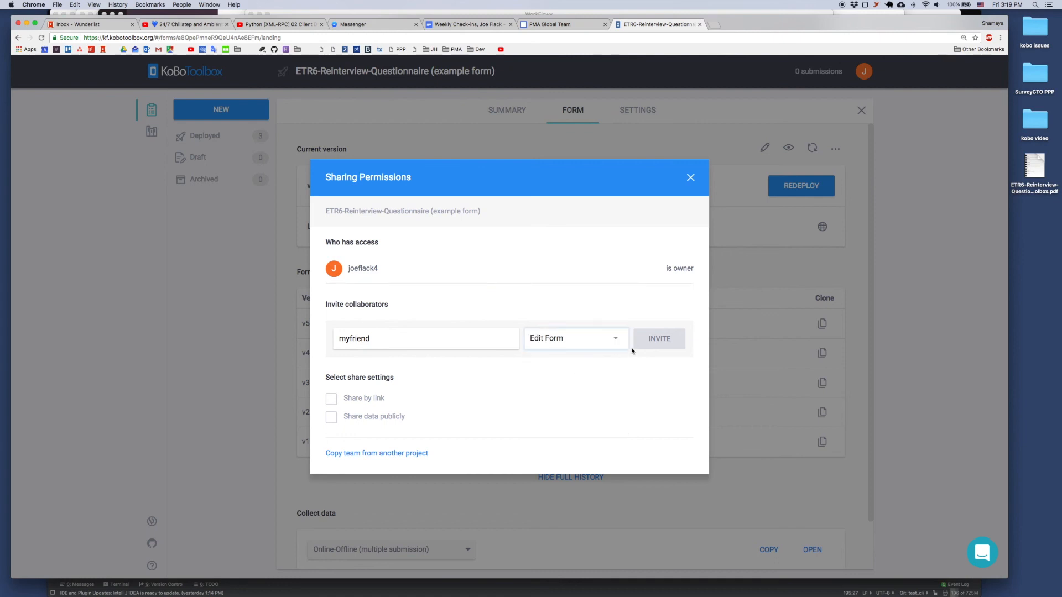
pyautogui.doubleClick(389, 338)
pyautogui.press('BackSpace')
# Step: Copy the team's sharing permissions from the FQ-Question - consent project to this form and confirm the overwrite
pyautogui.click(382, 460)
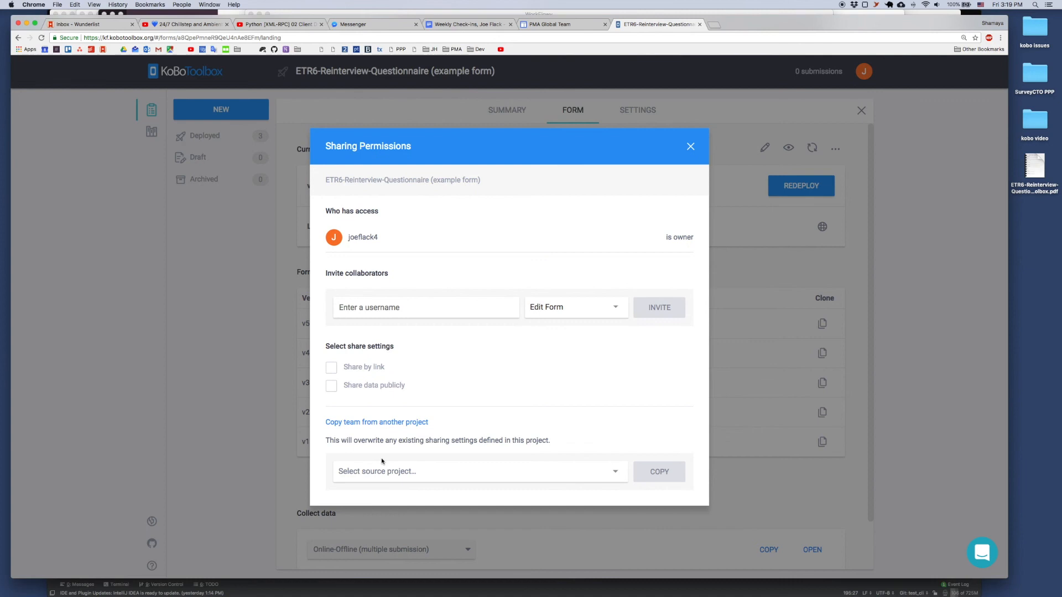
pyautogui.click(388, 473)
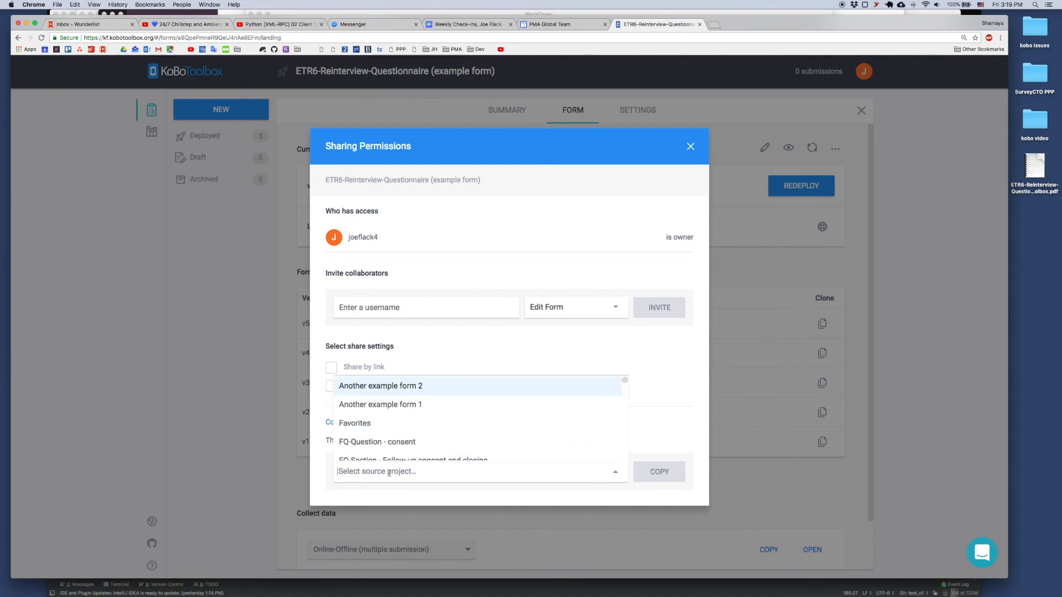
pyautogui.scroll(-5, 403, 412)
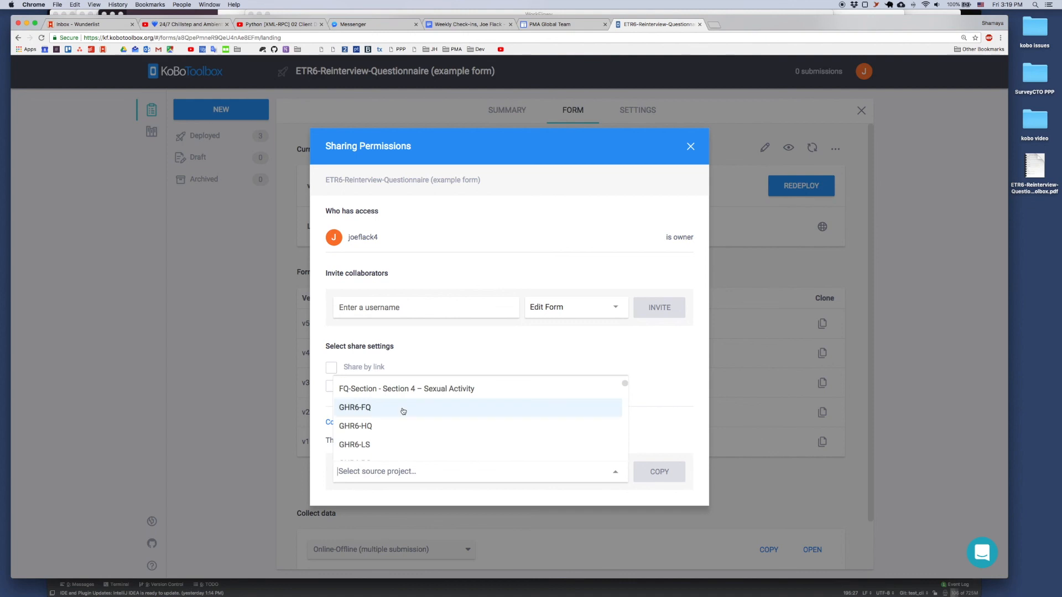
pyautogui.scroll(2, 403, 414)
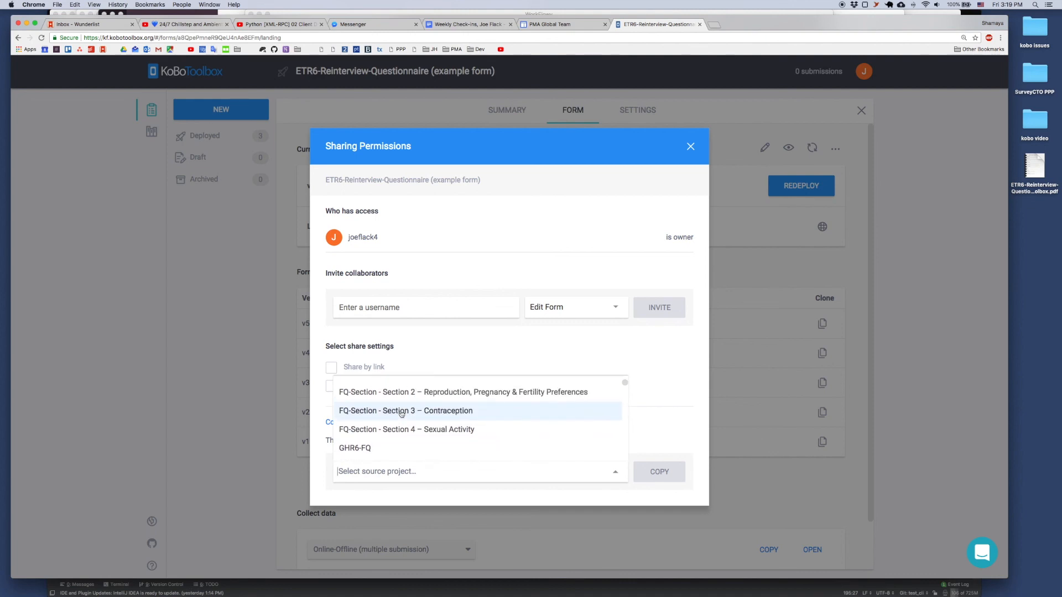
pyautogui.scroll(1, 409, 414)
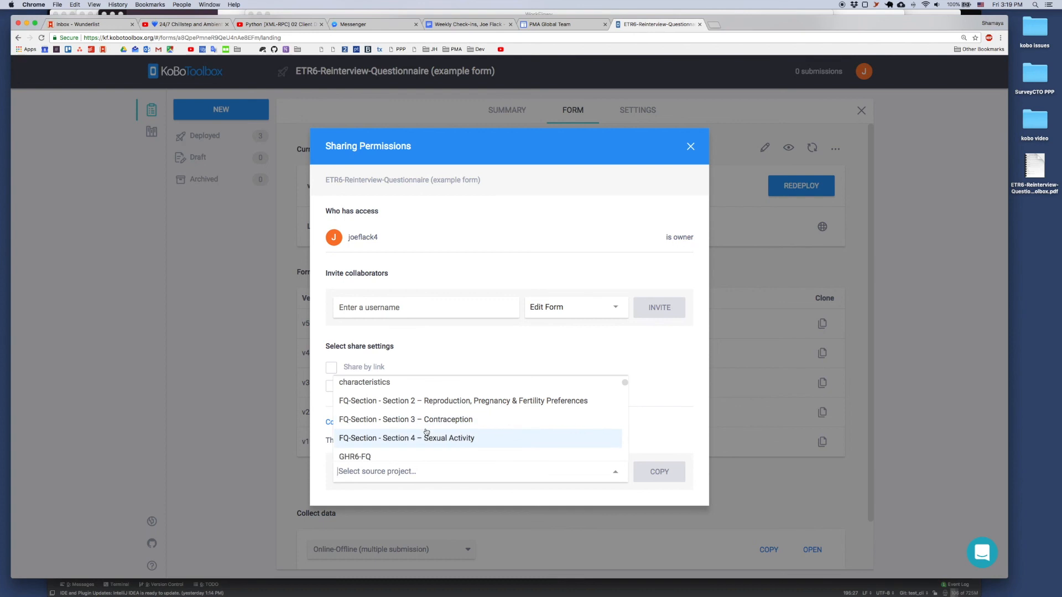
pyautogui.scroll(-5, 426, 432)
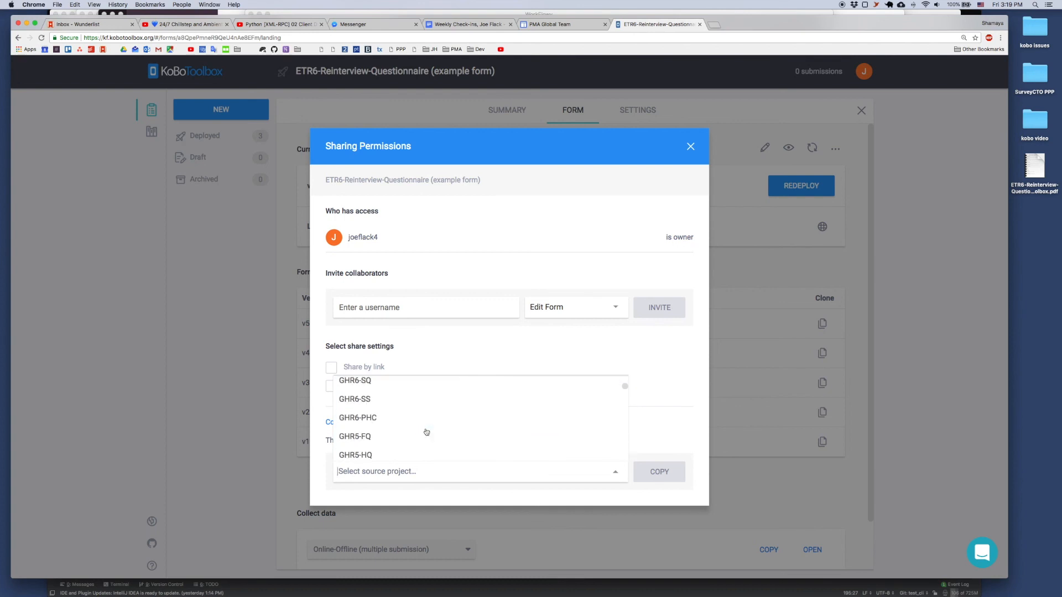
pyautogui.scroll(10, 426, 432)
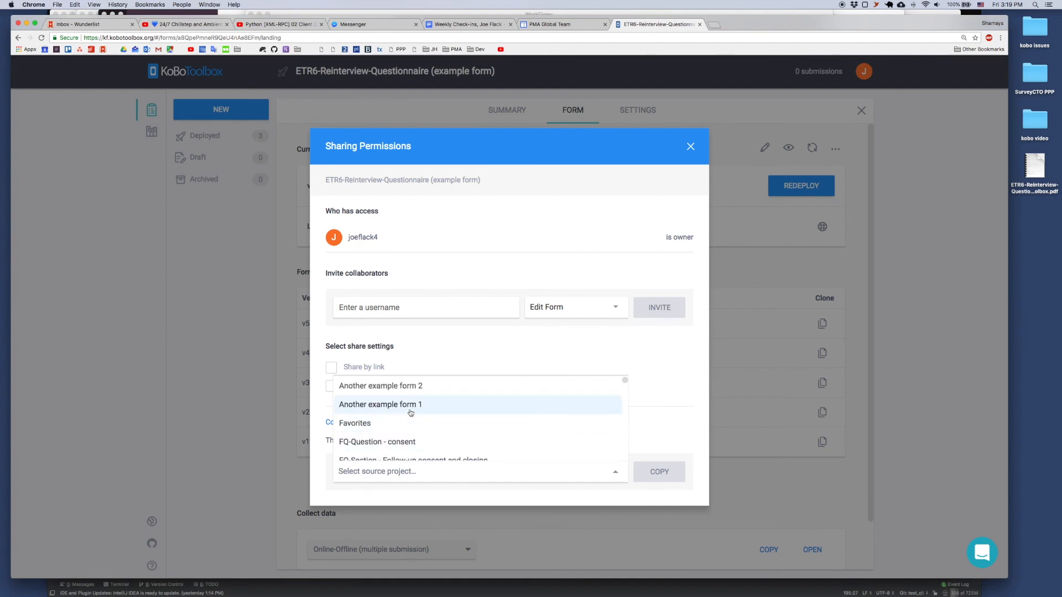
pyautogui.click(410, 441)
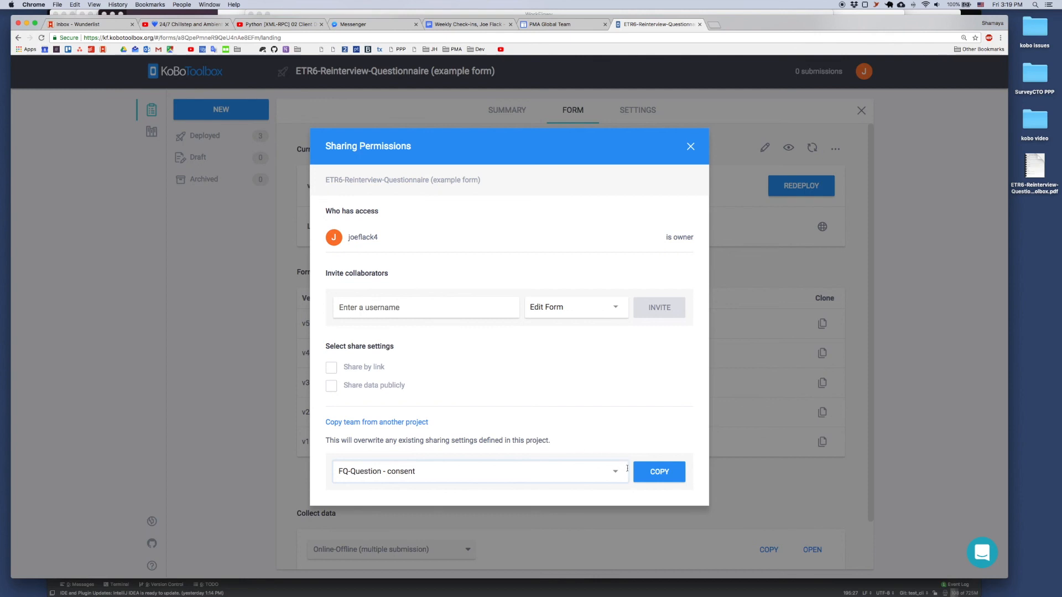
pyautogui.click(660, 479)
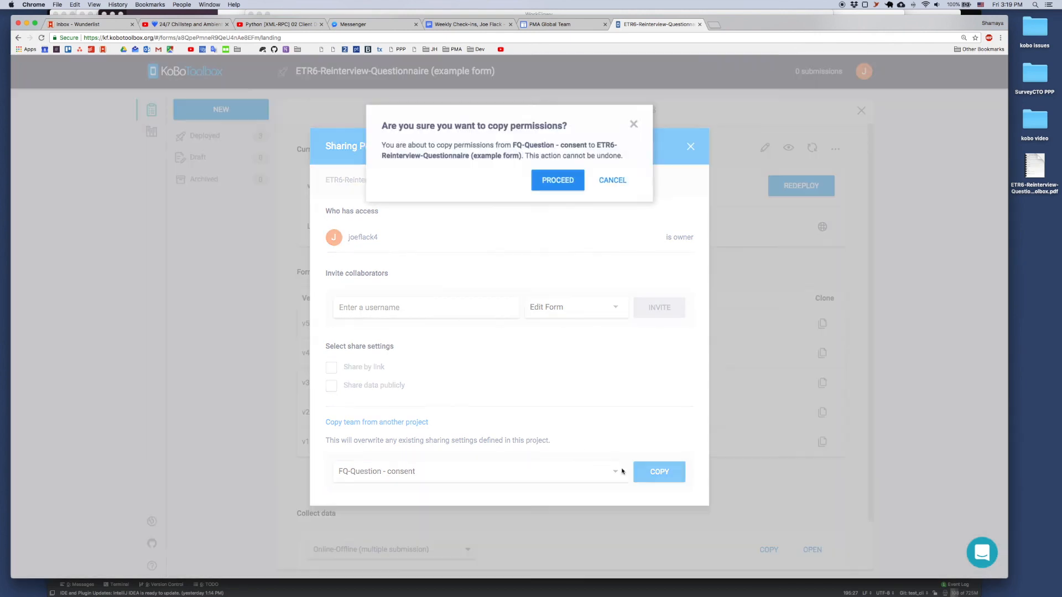
pyautogui.click(545, 185)
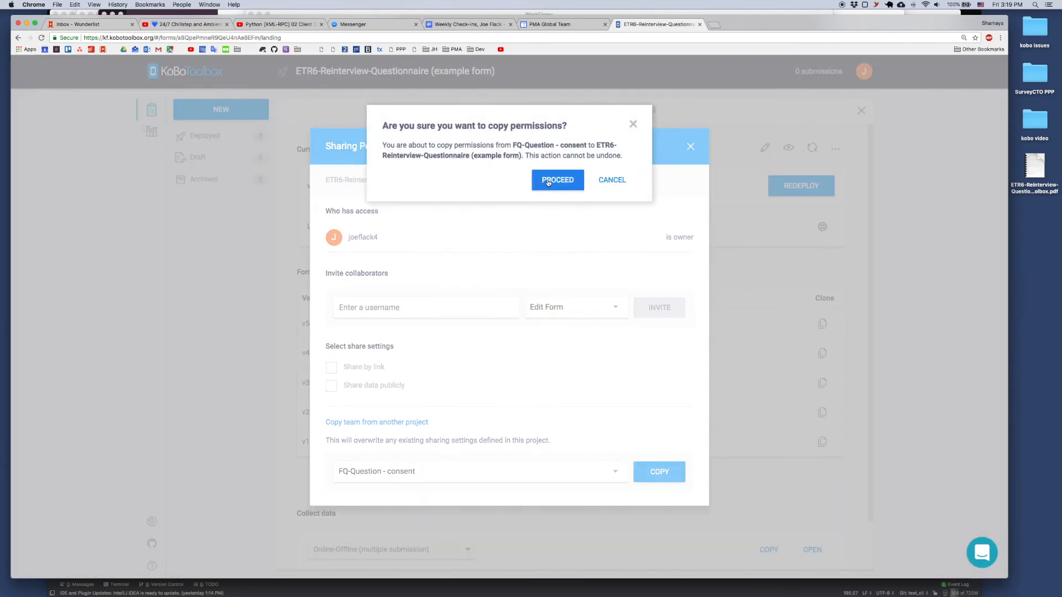